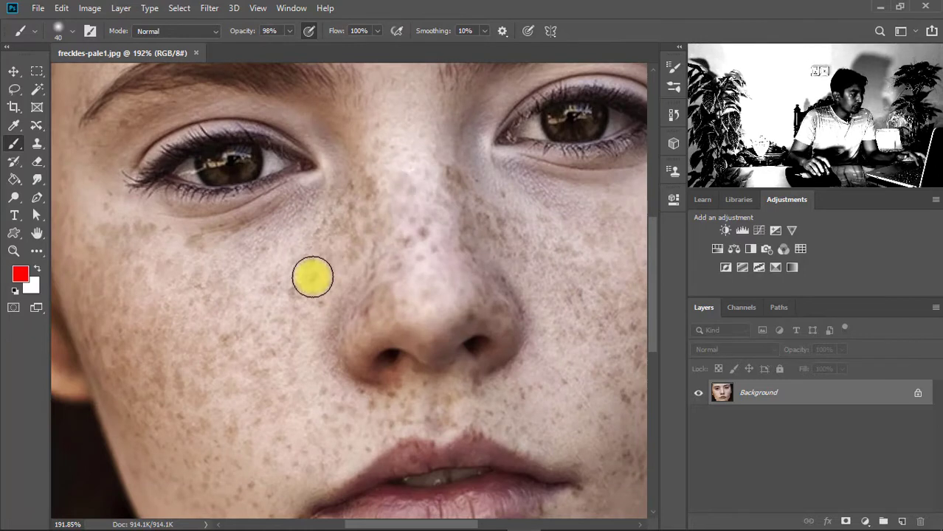
Load the action file "Magic Skin Spot Remover Actions By Shazim Tricks.atn" into the Actions list.
left_click_drag(398, 252, 347, 236)
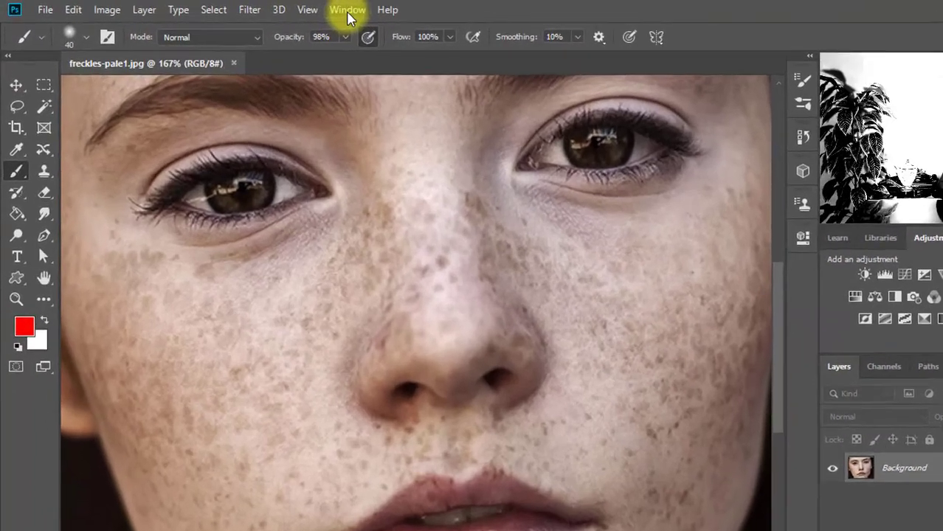
left_click(294, 8)
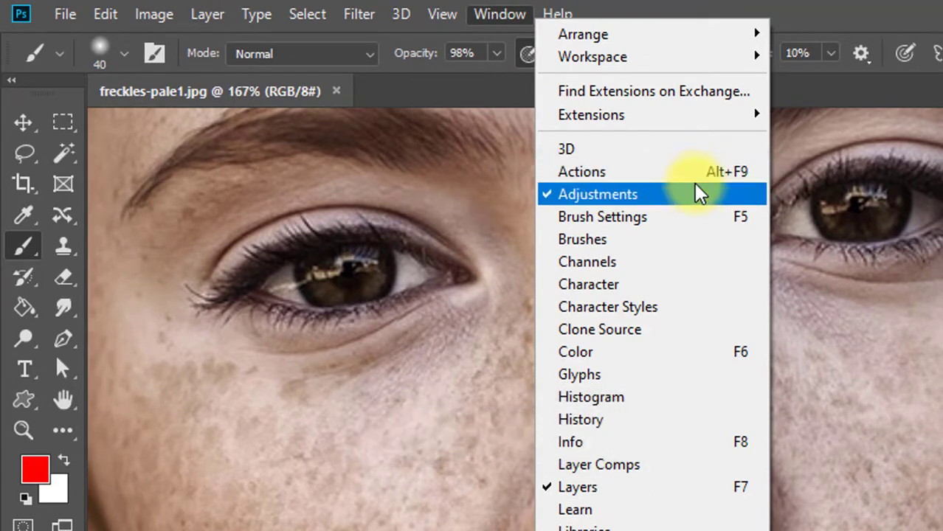
left_click(674, 175)
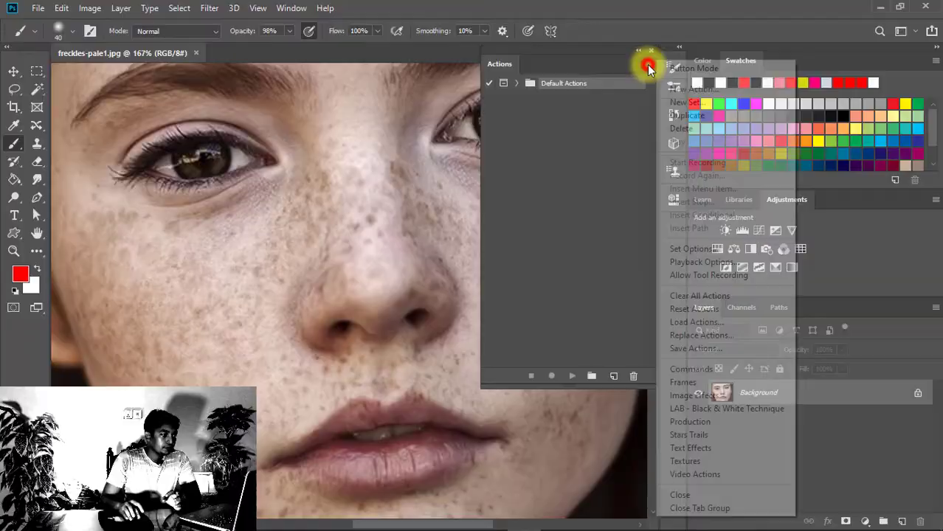
left_click(646, 63)
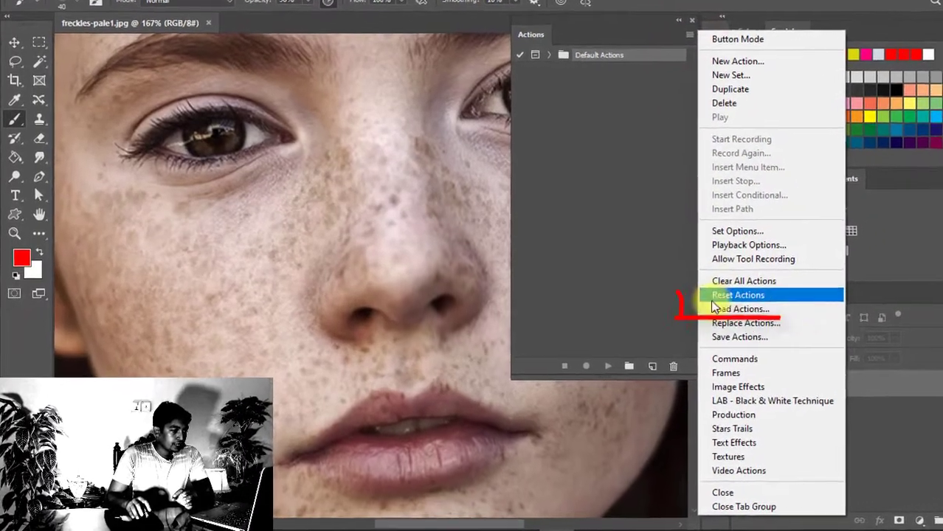
left_click(731, 309)
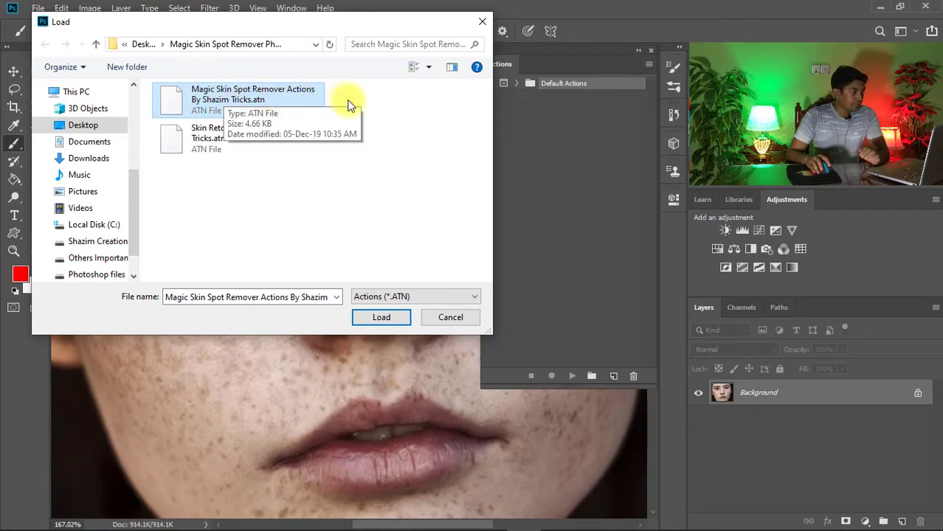
left_click(383, 317)
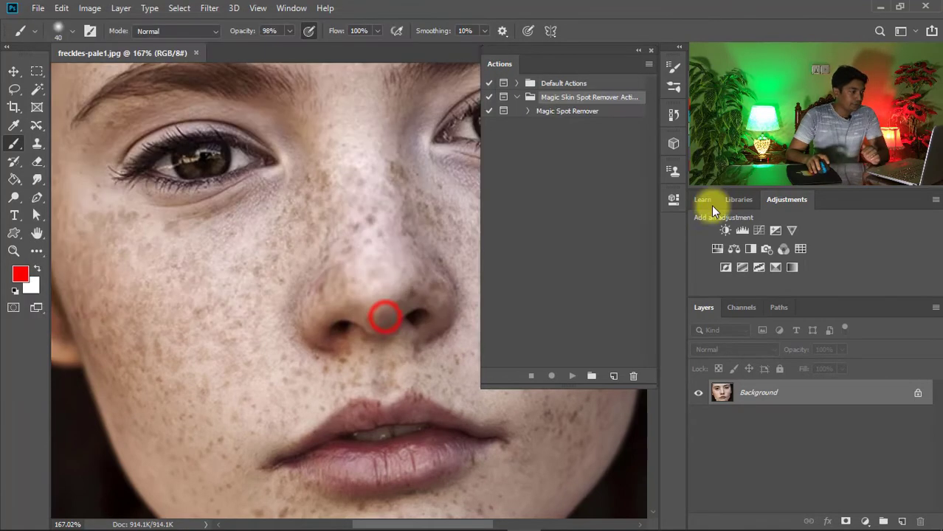
Run the Magic Spot Remover action on the portrait, continuing past its opening message and stopping at its closing one.
left_click(538, 127)
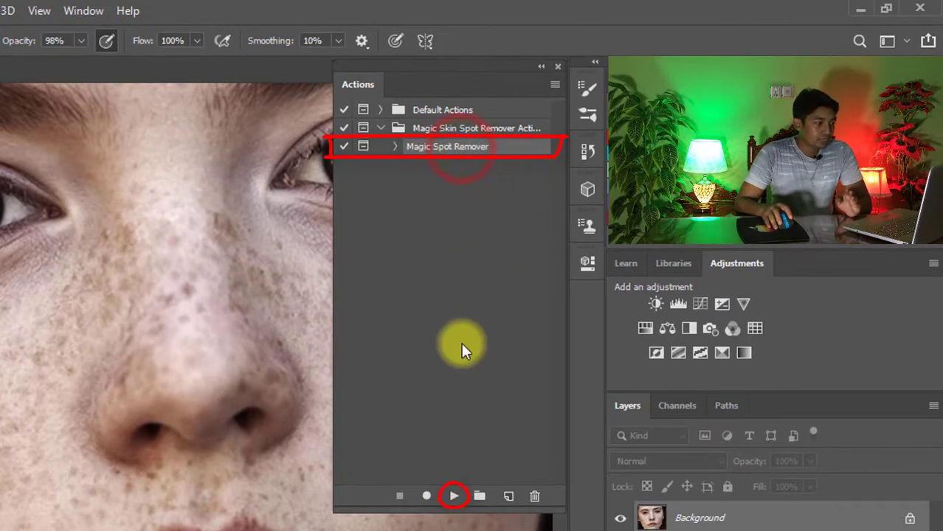
left_click(453, 498)
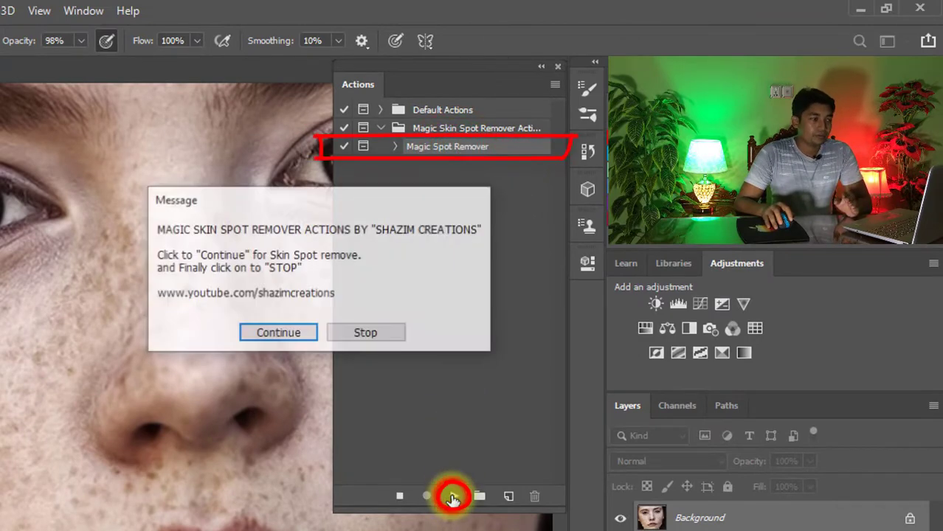
left_click(267, 336)
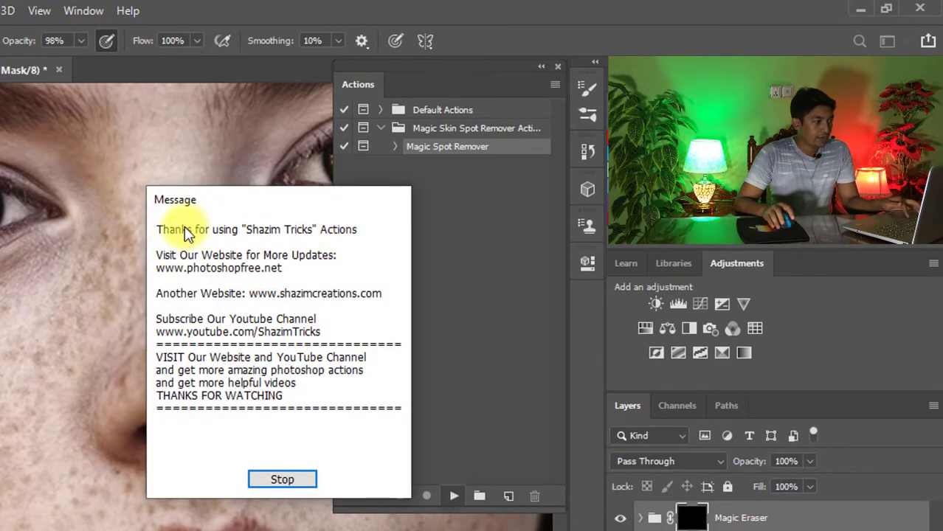
left_click(285, 478)
Reduce the brush size to 20 and paint white on the Magic Eraser mask over the spots in the middle of the forehead.
left_click_drag(21, 266, 42, 265)
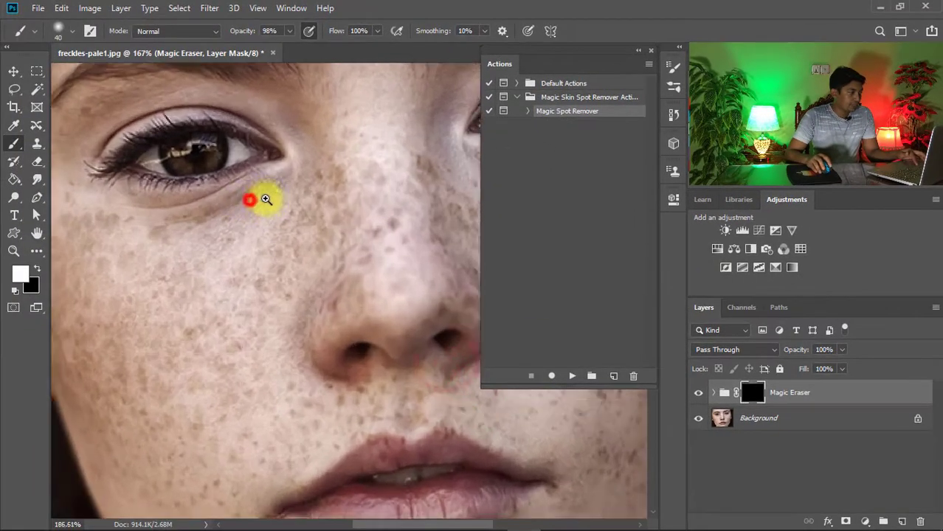
left_click_drag(265, 199, 290, 200)
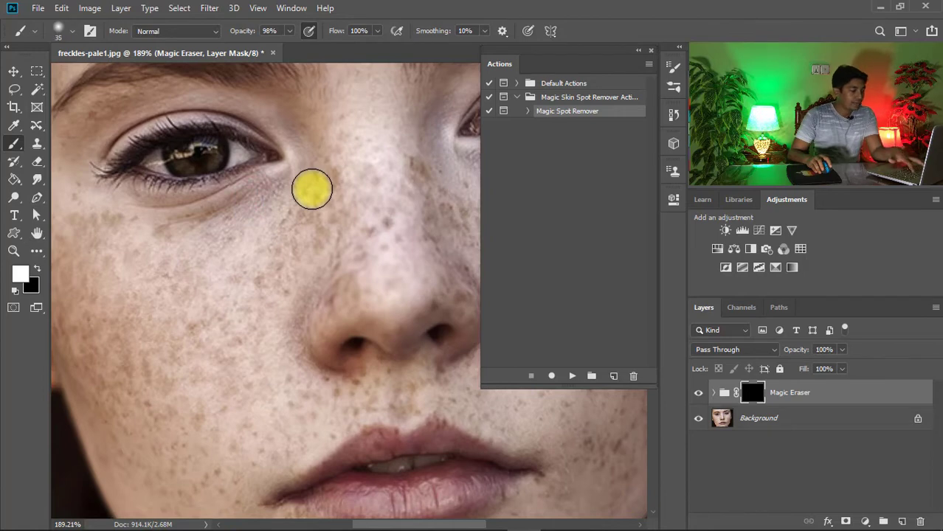
key("bracketleft")
key("bracketleft")
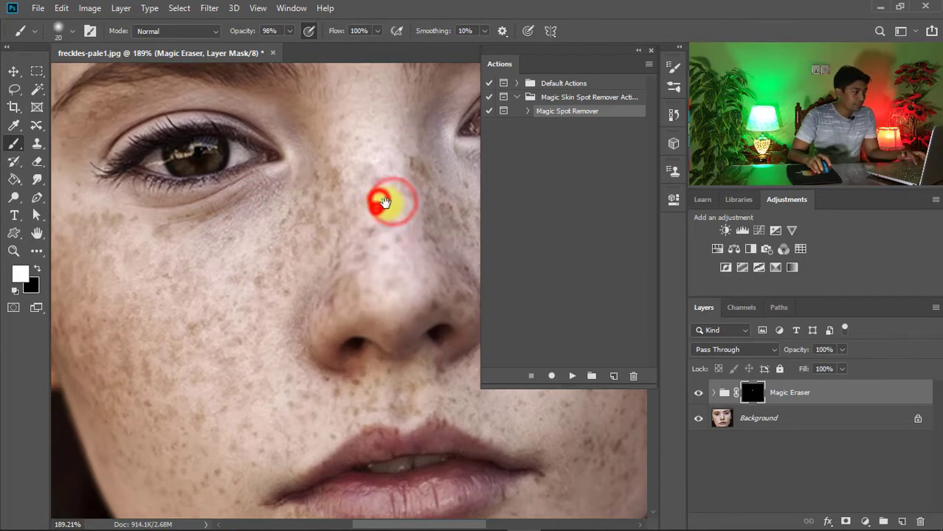
left_click_drag(382, 201, 417, 329)
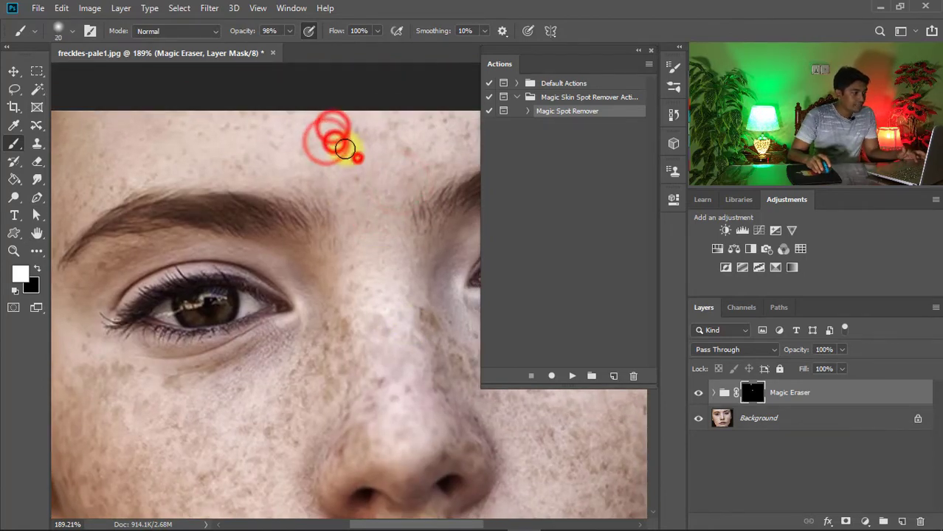
left_click(358, 137)
left_click(386, 142)
left_click(406, 154)
left_click(355, 166)
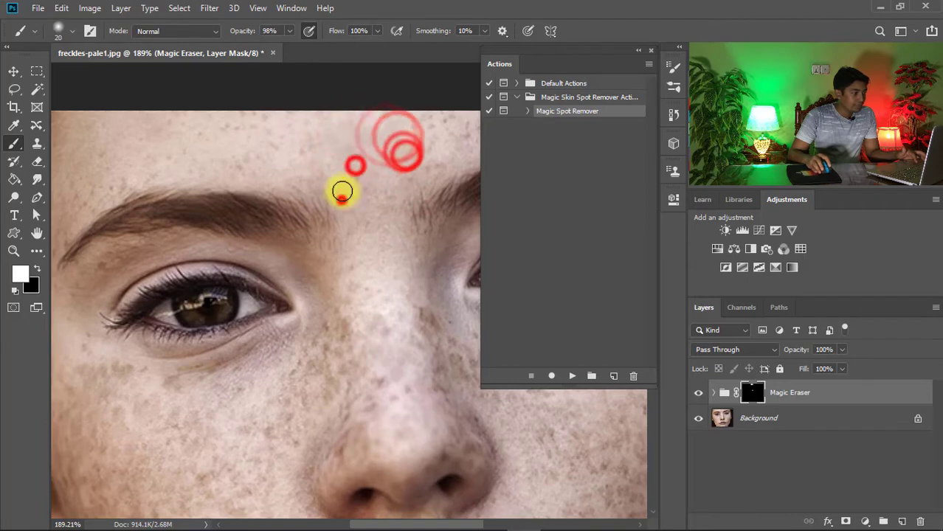
left_click(358, 192)
left_click(347, 191)
Paint out the spots on the forehead above the left-hand eyebrow on the Magic Eraser mask.
left_click(316, 133)
left_click(307, 156)
left_click(287, 143)
left_click(264, 127)
left_click(248, 122)
left_click(254, 124)
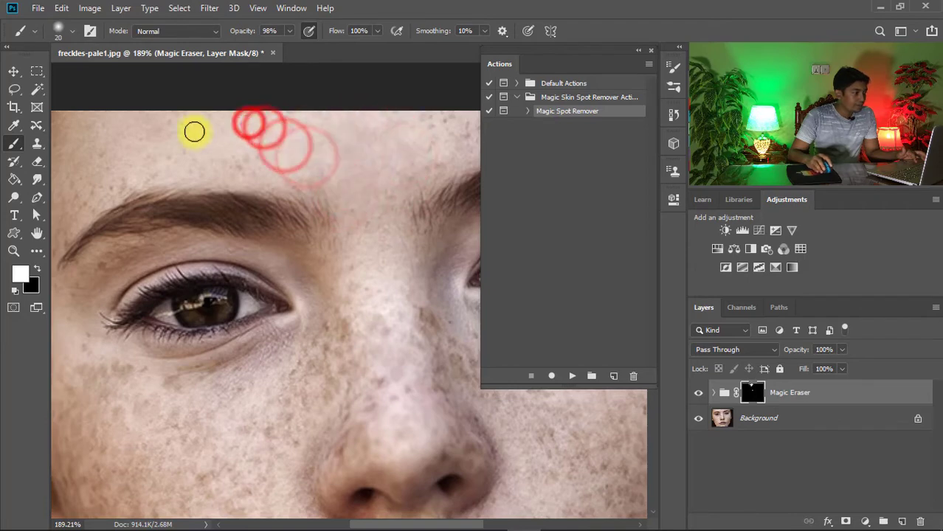
left_click(231, 128)
left_click(277, 148)
left_click(239, 161)
left_click(242, 167)
left_click(197, 131)
left_click_drag(391, 137, 332, 158)
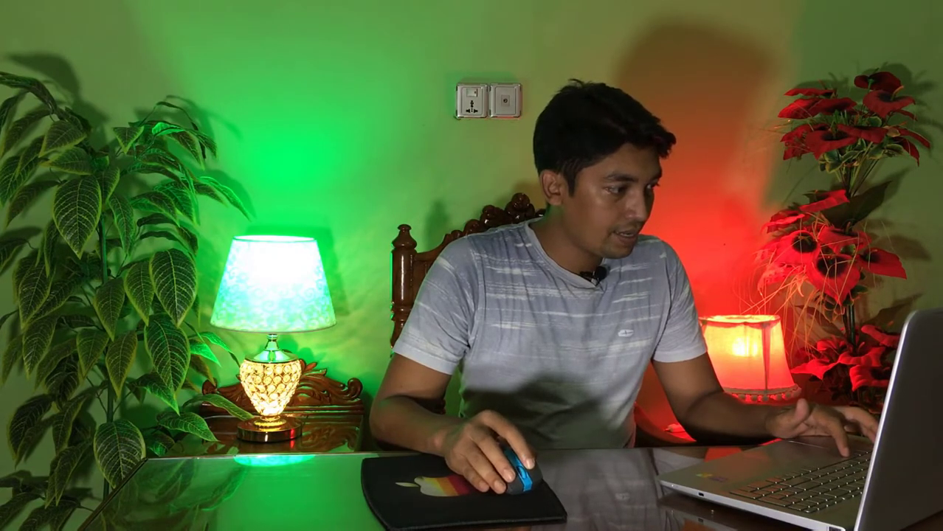
Paint out the freckles along the left-hand jaw and below that corner of the mouth, using a size 35 brush.
left_click(163, 343)
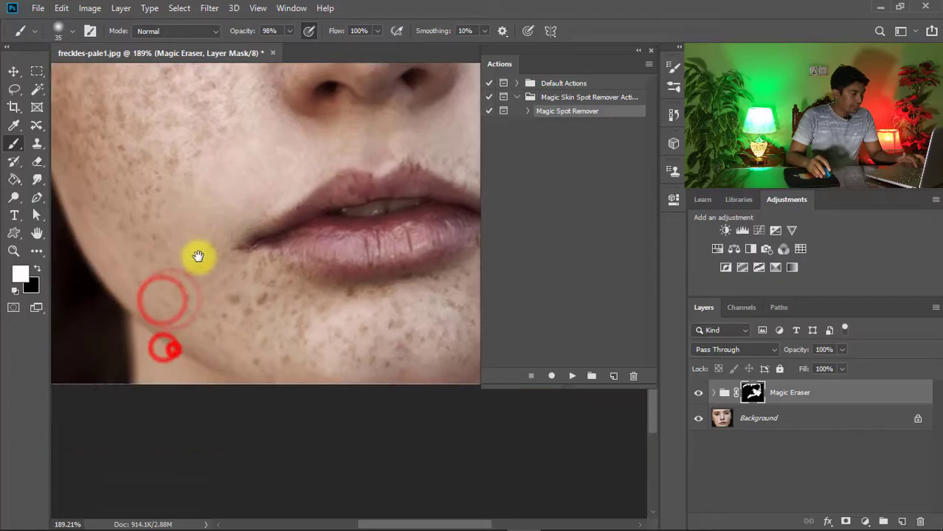
left_click(225, 242)
left_click(207, 293)
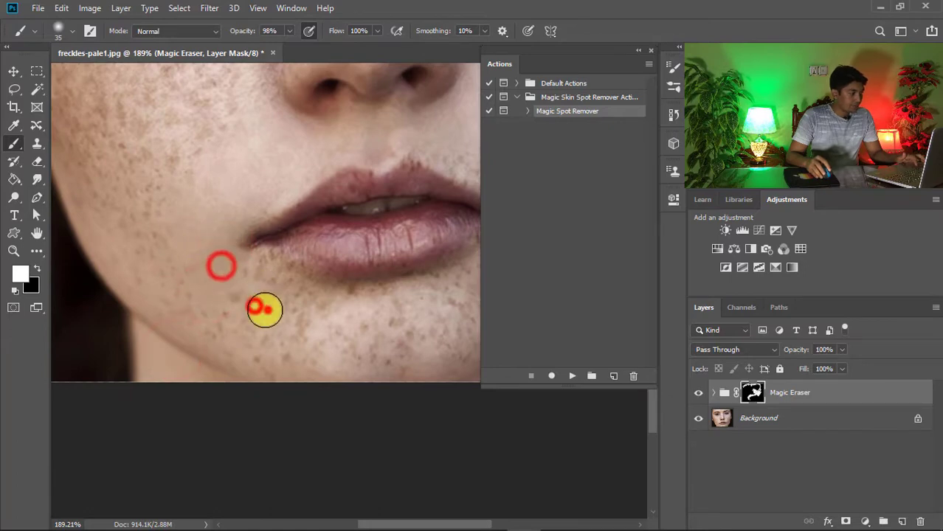
left_click(262, 268)
left_click(289, 277)
left_click(385, 281)
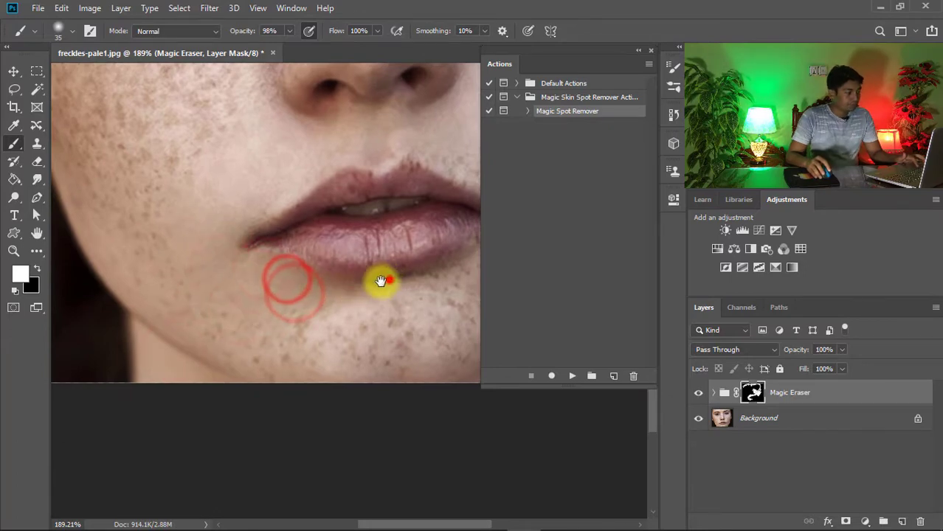
Paint white on the mask over the freckles across the chin below the lower lip.
left_click_drag(380, 282, 233, 268)
left_click(179, 276)
left_click(198, 295)
left_click(222, 291)
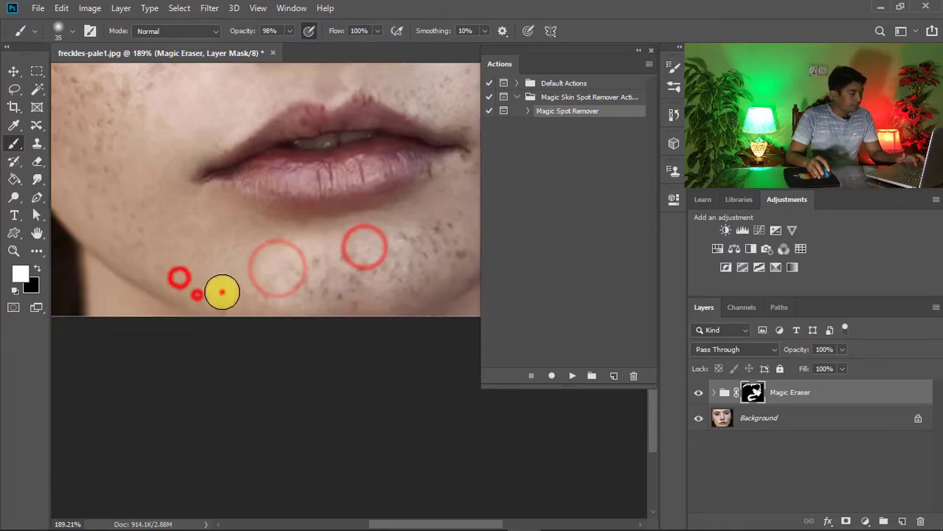
left_click(284, 282)
left_click(310, 286)
left_click(320, 293)
left_click(343, 292)
left_click(377, 263)
Paint out the freckles on the right-hand side of the chin and the lower right-hand cheek.
left_click_drag(355, 245, 306, 262)
left_click(357, 253)
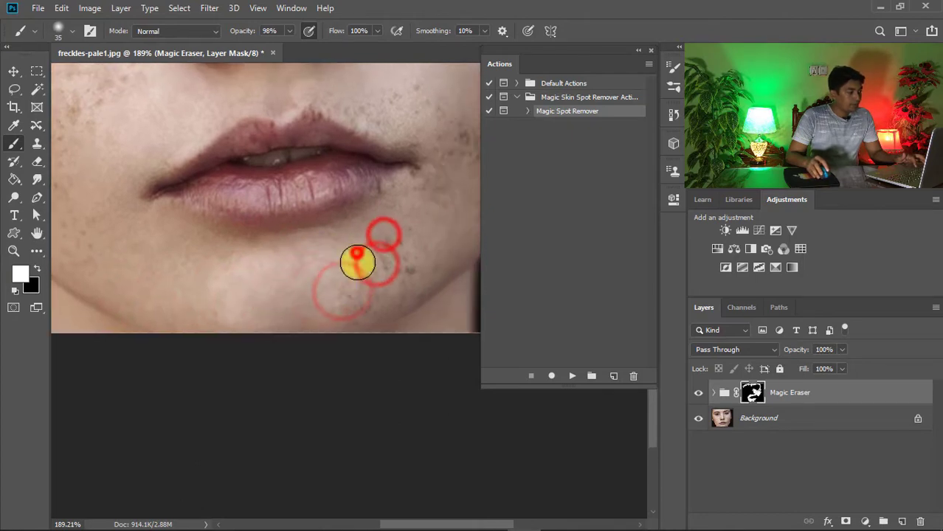
left_click(354, 305)
left_click(379, 279)
left_click(389, 268)
left_click_drag(402, 217, 306, 310)
left_click(390, 239)
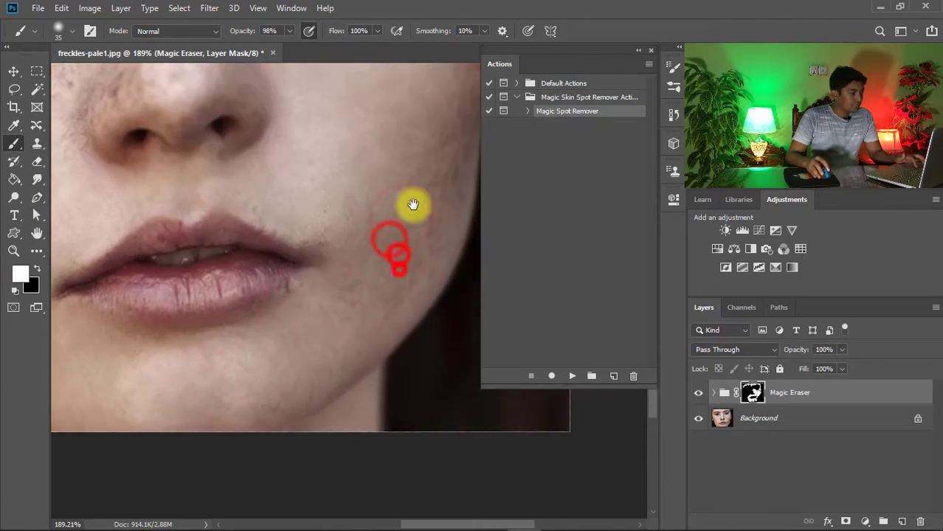
left_click_drag(435, 160, 406, 219)
left_click_drag(337, 298, 383, 339)
Paint white on the Magic Eraser mask over the freckles on the nose and its left-hand side.
left_click_drag(59, 105, 253, 258)
left_click(365, 262)
left_click(364, 318)
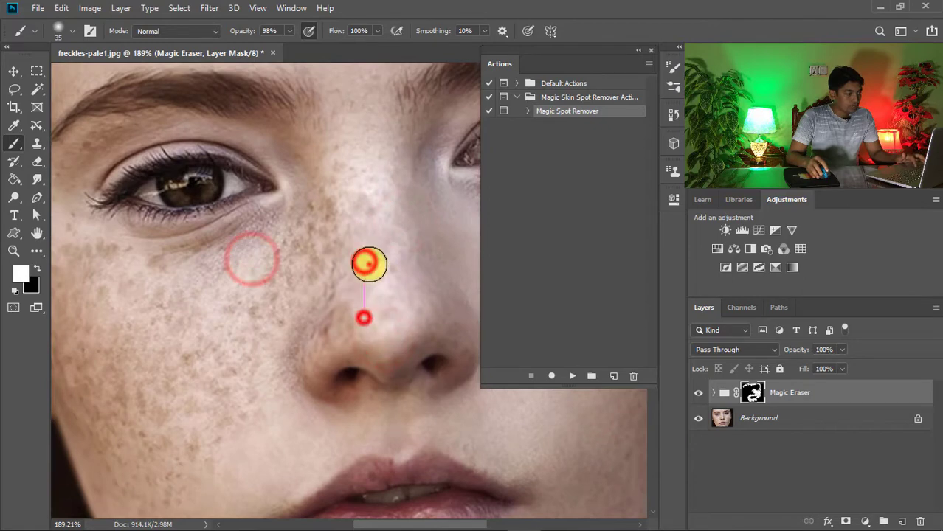
left_click(318, 333)
left_click(318, 213)
left_click(310, 242)
left_click(365, 177)
left_click(340, 220)
left_click(366, 232)
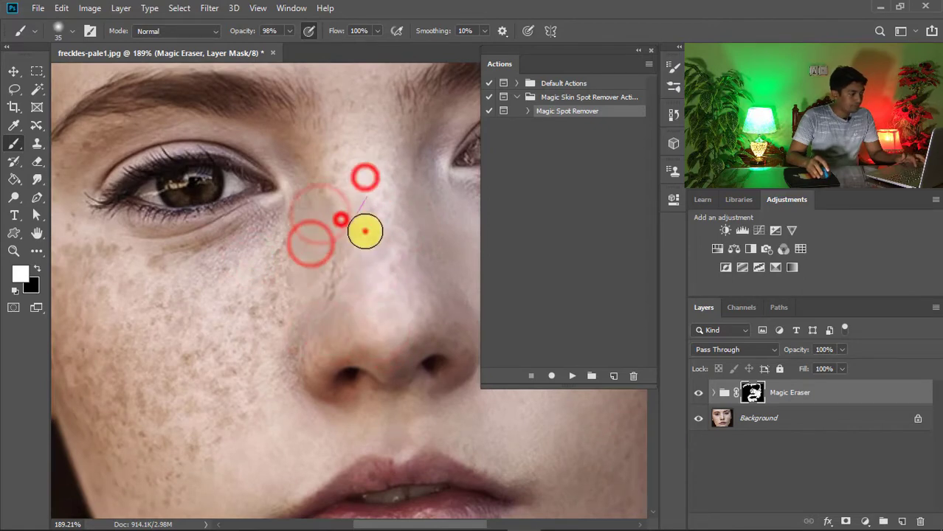
left_click(339, 269)
Paint out the remaining freckles from the nose bridge down over the left-hand inner eye area and cheek.
left_click(356, 136)
left_click(331, 164)
left_click(303, 204)
left_click(268, 263)
left_click(286, 269)
left_click(265, 343)
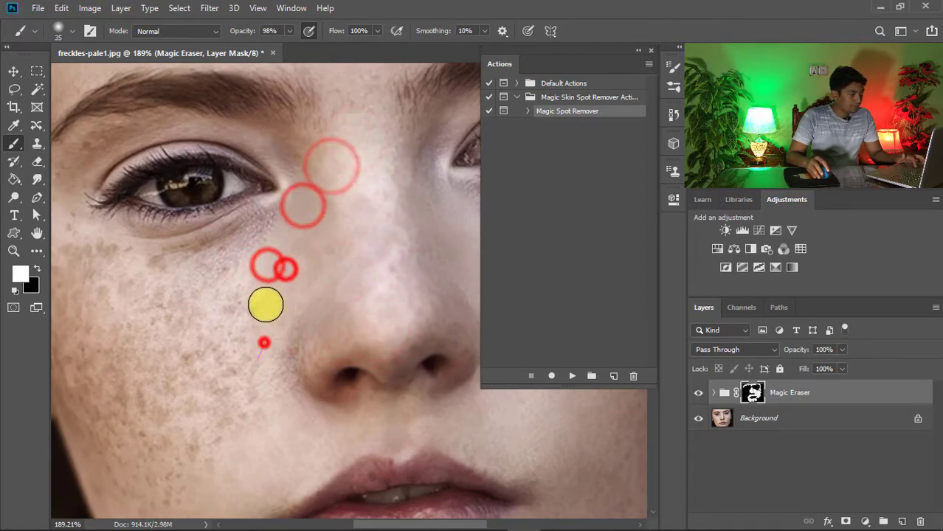
left_click(250, 342)
Compare the portrait before and after retouching by toggling the visibility of the Magic Eraser group.
left_click(362, 303)
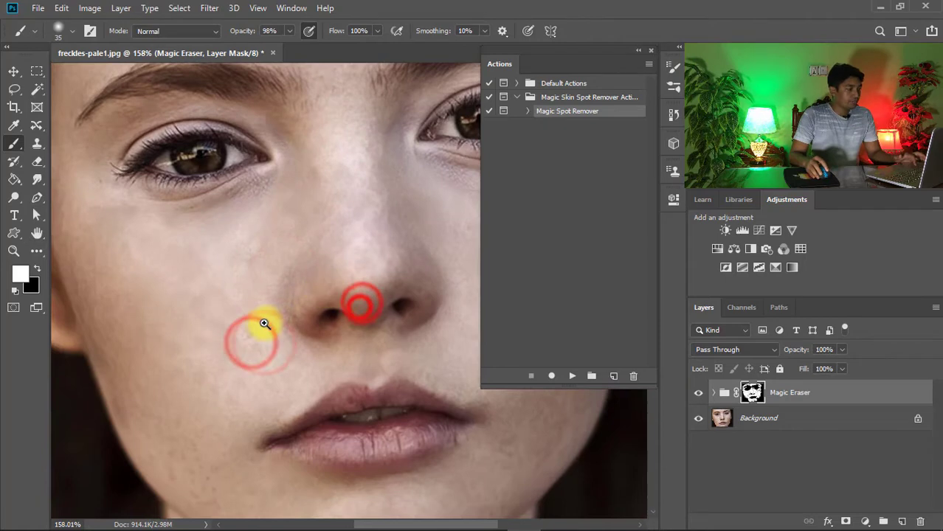
left_click_drag(326, 297, 295, 292)
left_click_drag(432, 407, 405, 392)
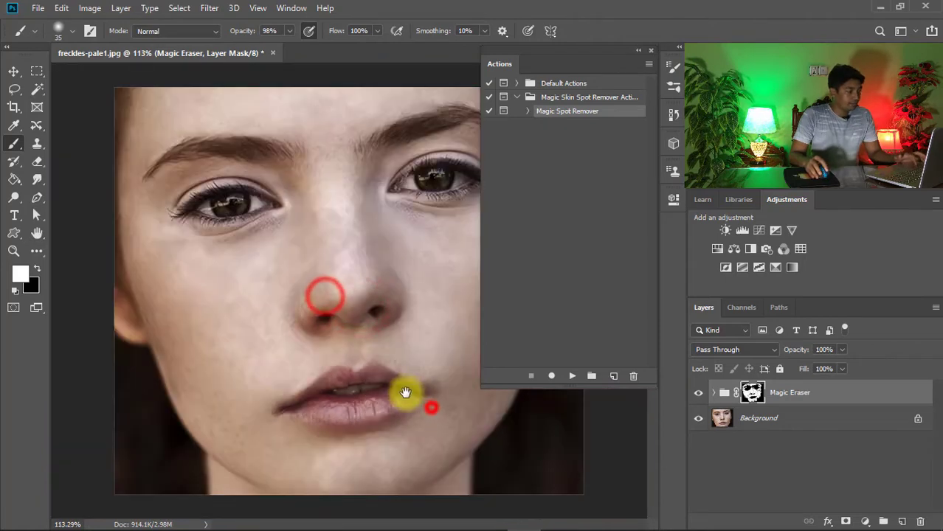
left_click(698, 394)
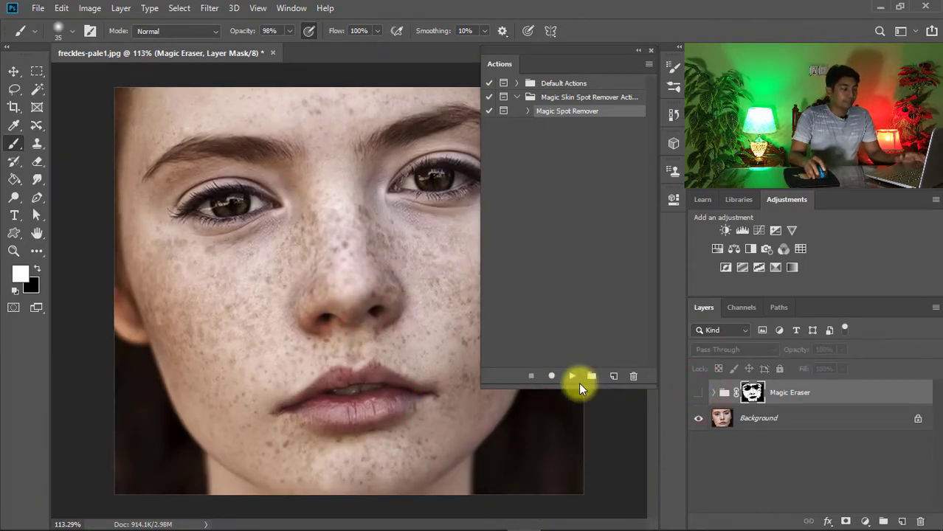
left_click(411, 324)
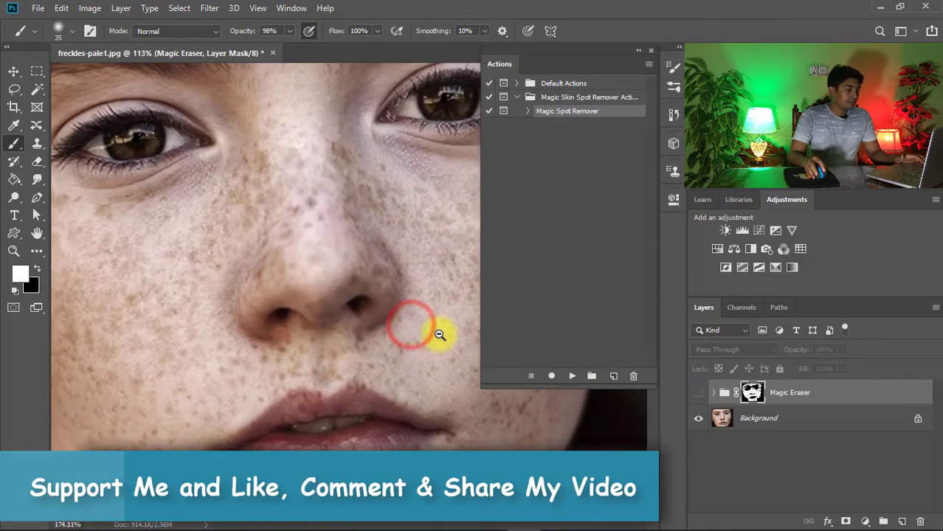
left_click(697, 394)
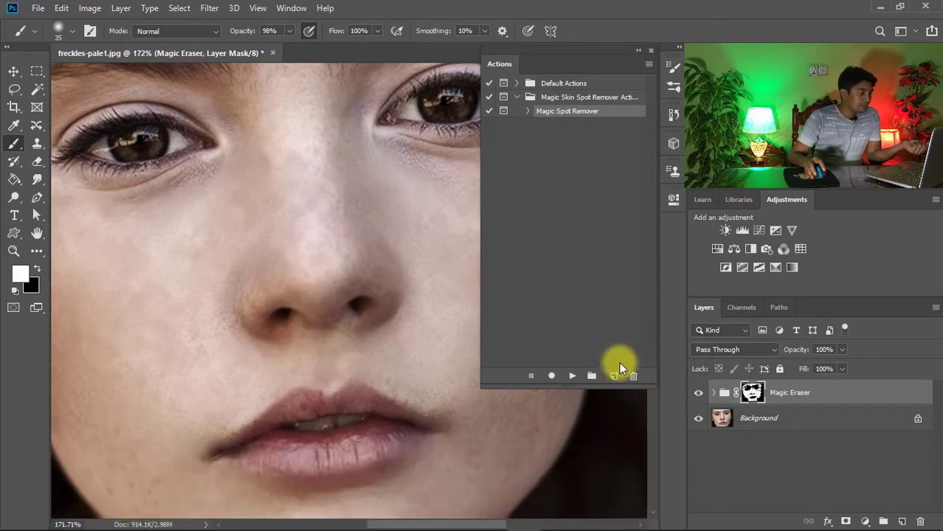
left_click(699, 394)
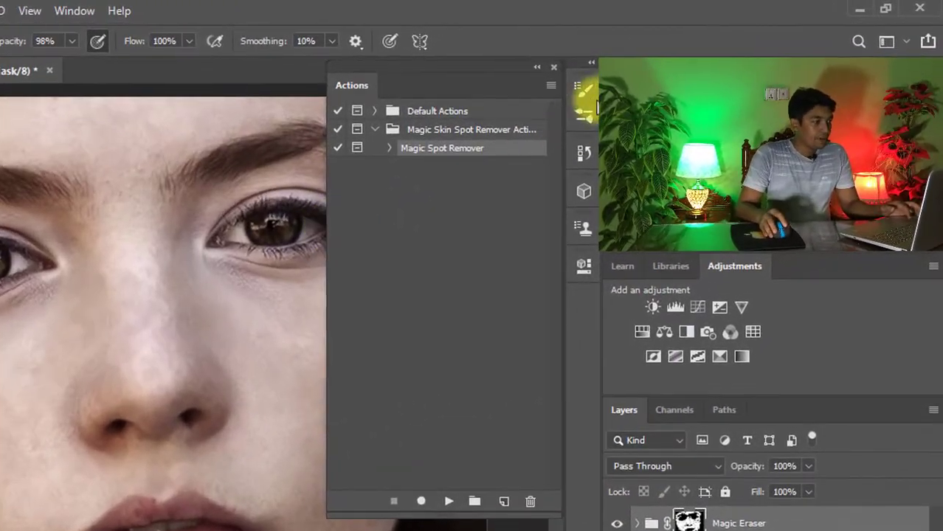
Load the second action file, "Skin Retouching Actions by Shazim Tricks.atn", into the Actions list.
left_click(550, 86)
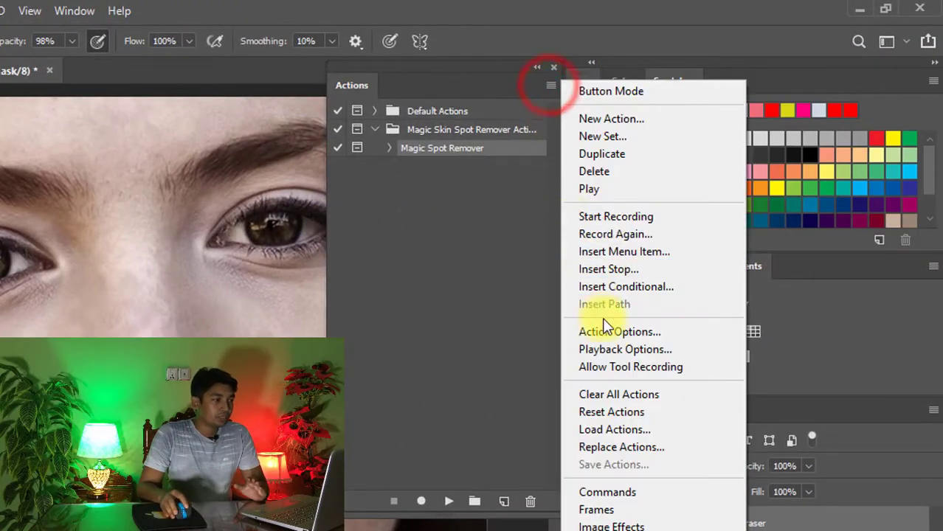
left_click(594, 429)
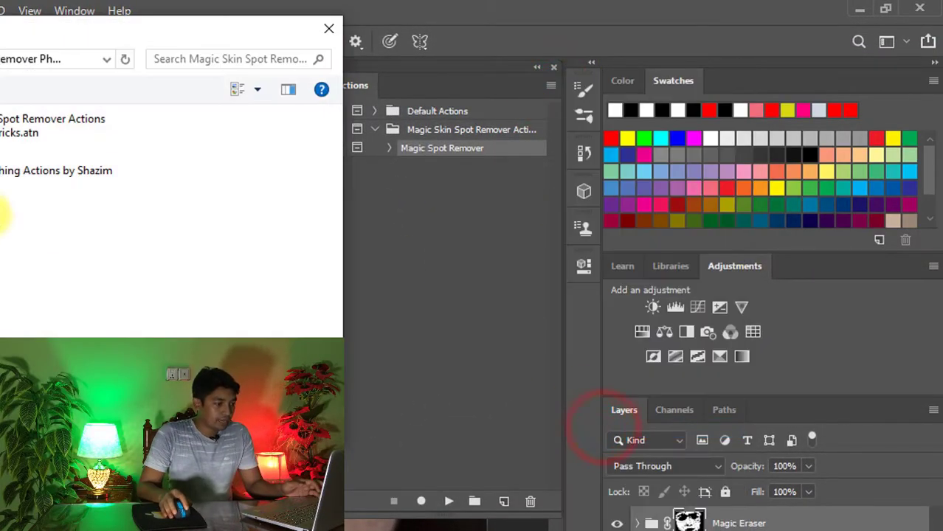
left_click(2, 194)
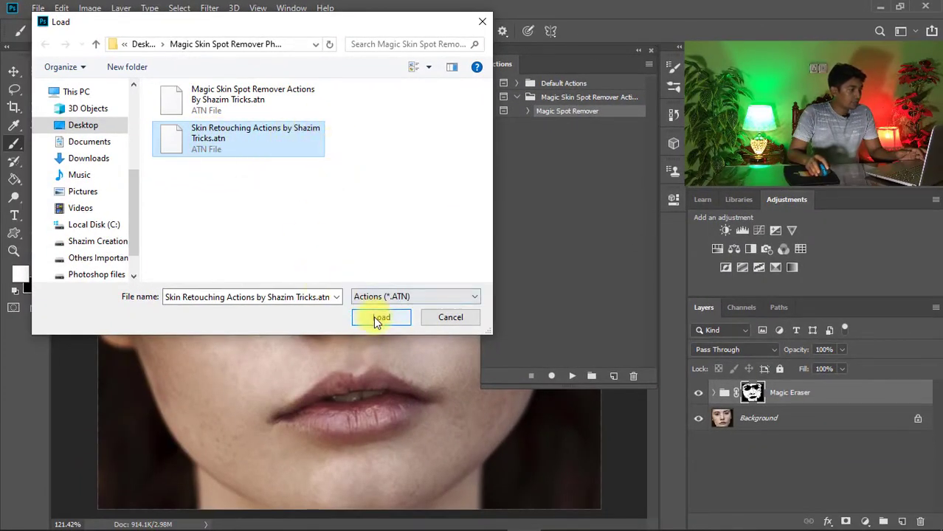
double_click(213, 153)
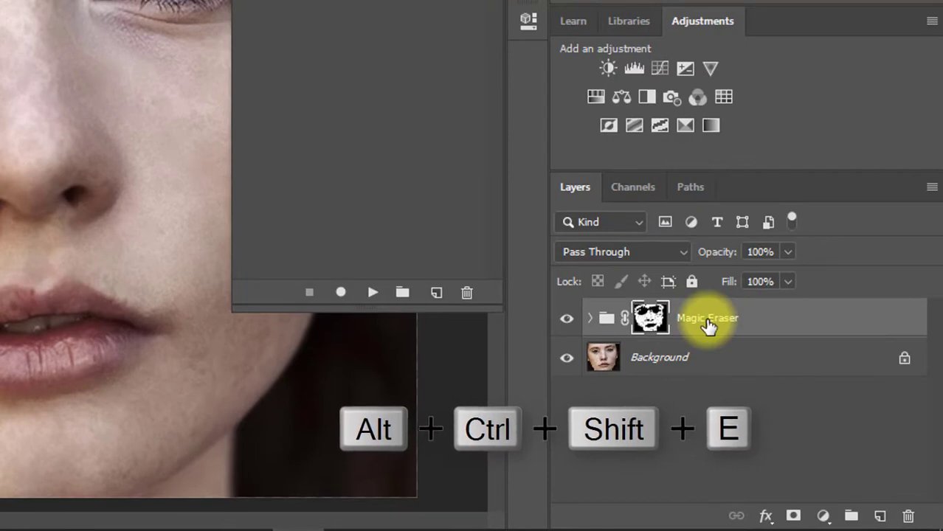
Stamp all visible layers into a new layer above the Magic Eraser group and play the Skin Retouching action.
key("ctrl+shift+alt+e")
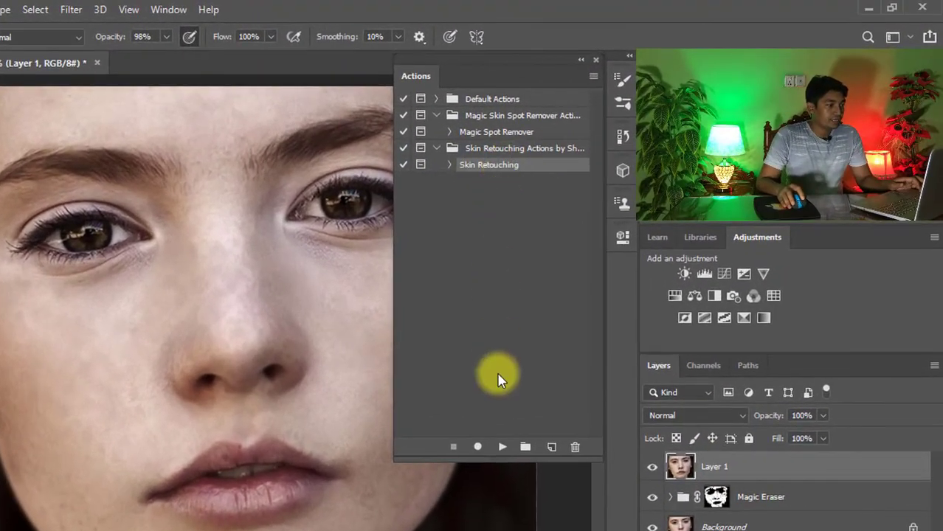
left_click(468, 148)
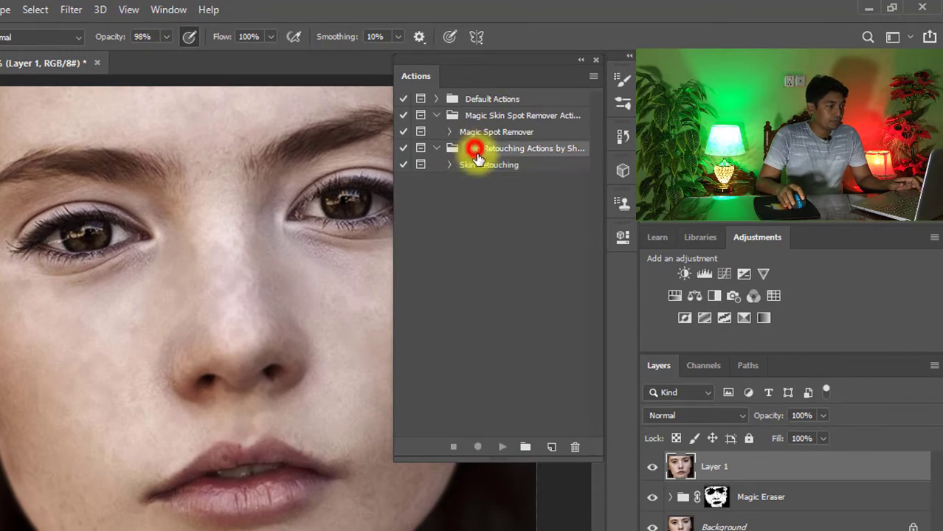
left_click(478, 166)
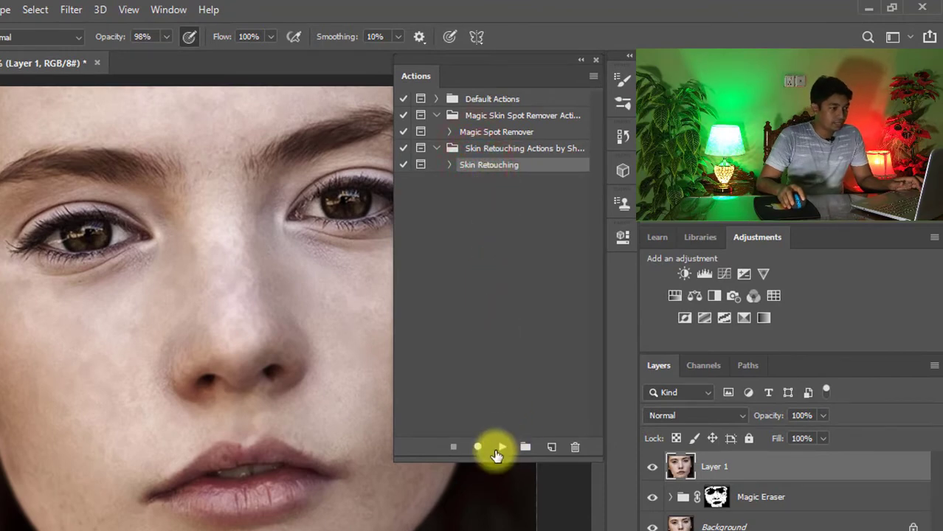
left_click(499, 449)
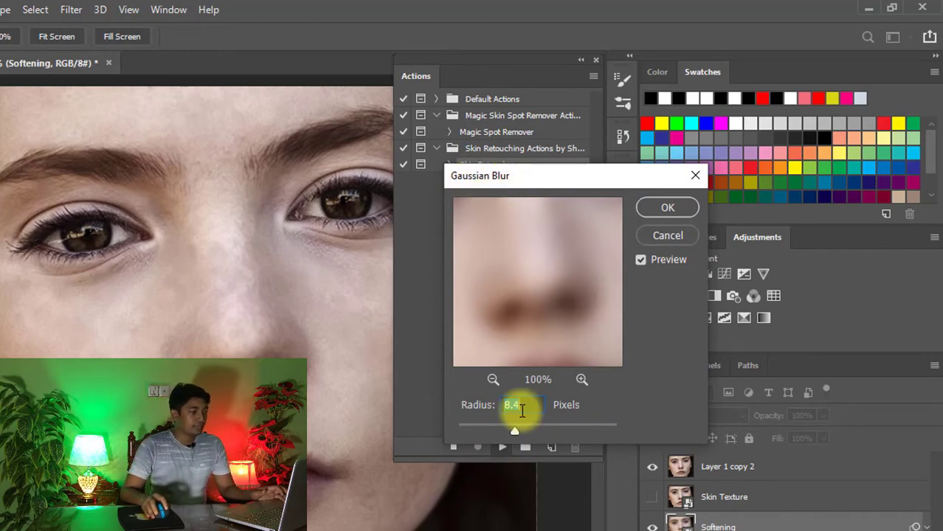
Apply the action's Gaussian Blur to the Softening layer with a radius of 10 pixels.
left_click_drag(519, 408, 497, 405)
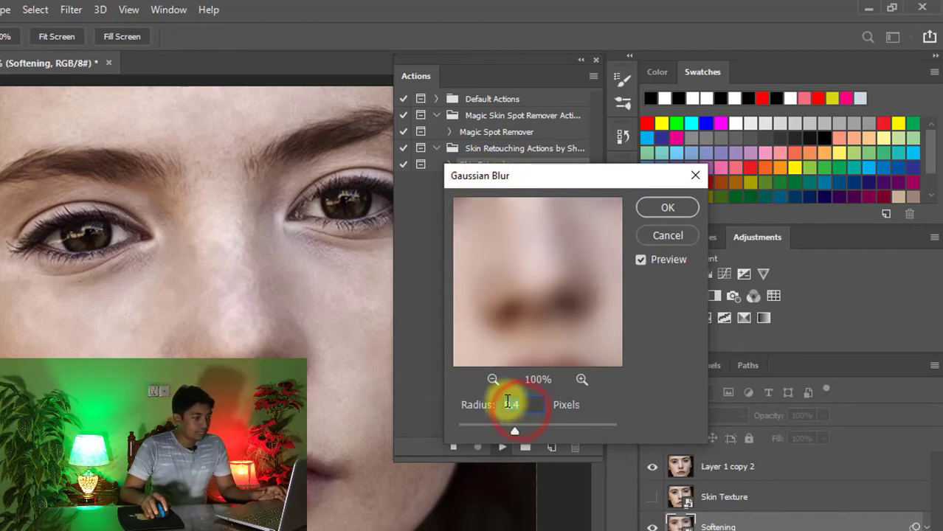
type("10")
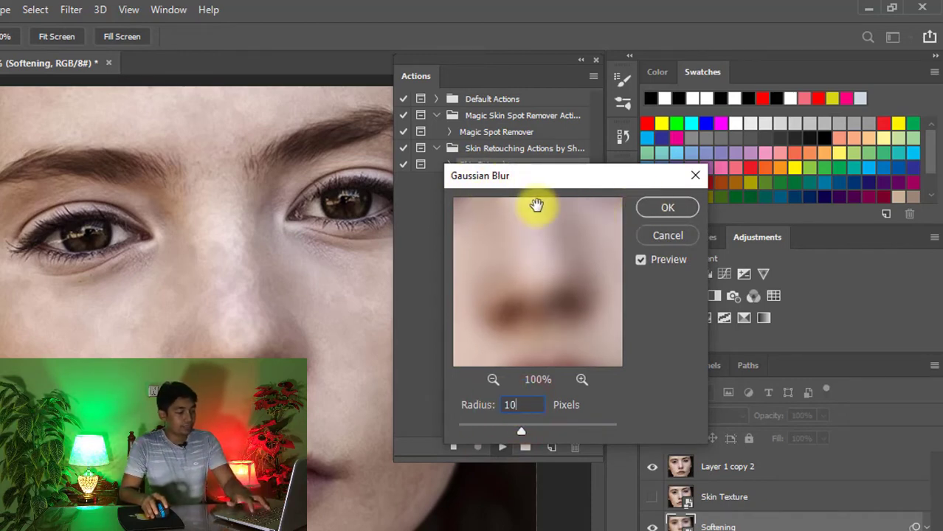
left_click(667, 207)
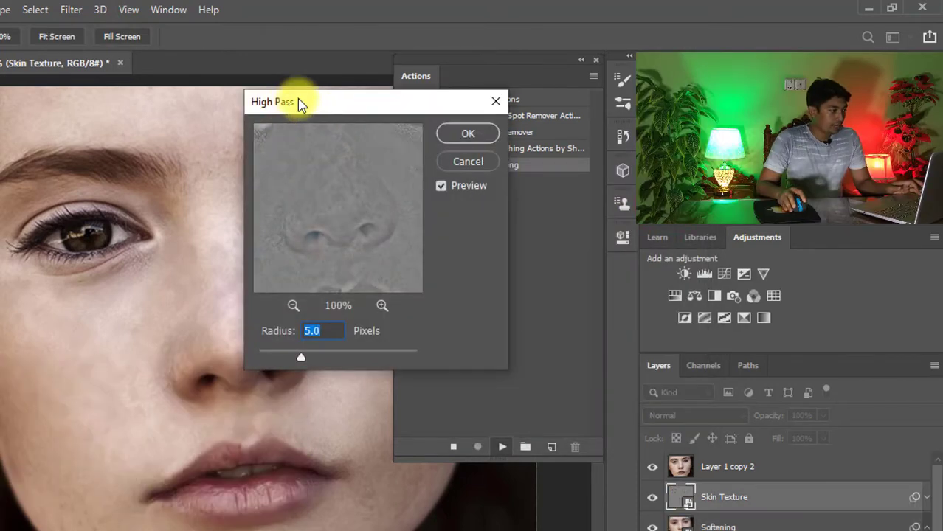
Apply the High Pass filter to the Skin Texture layer with a 2.0 pixel radius and finish the action.
left_click_drag(328, 331, 292, 332)
type("2.0")
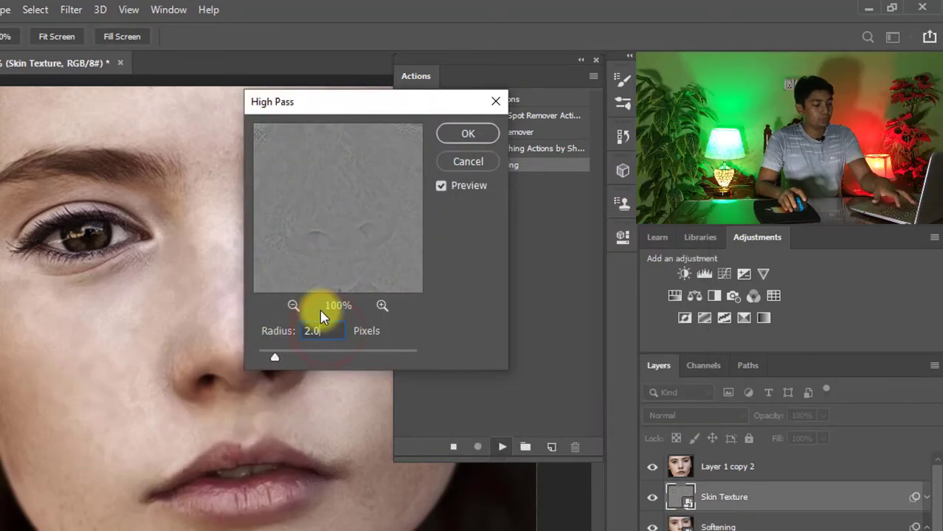
left_click(450, 133)
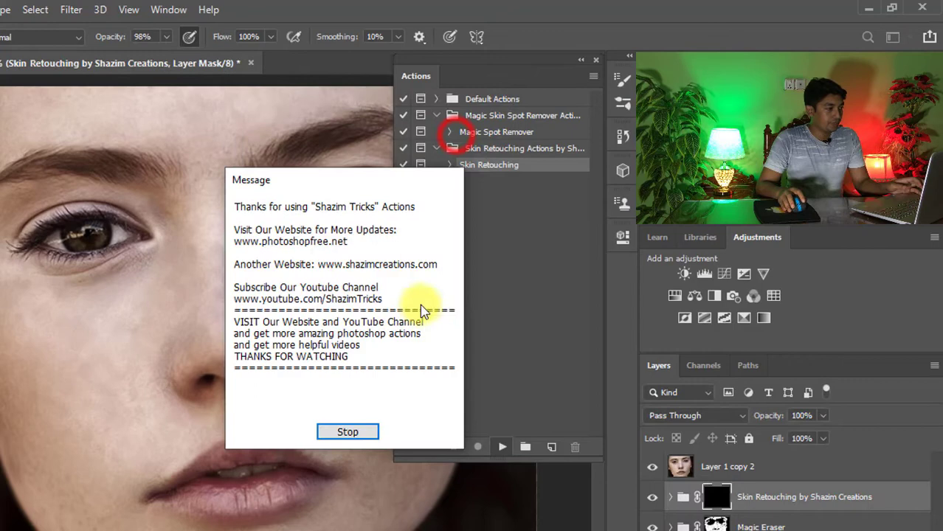
left_click(358, 431)
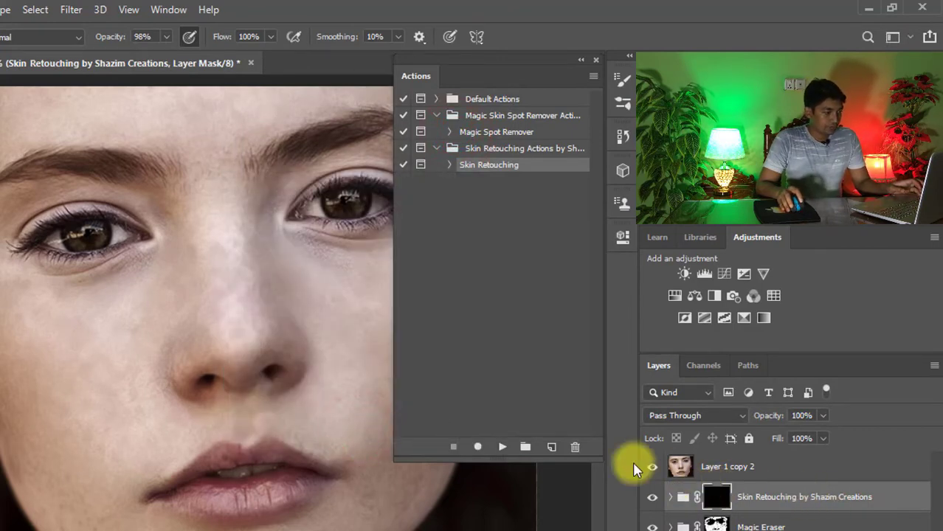
Hide Layer 1 copy 2 and start painting white on the Skin Retouching group's mask over the forehead skin.
left_click(729, 468)
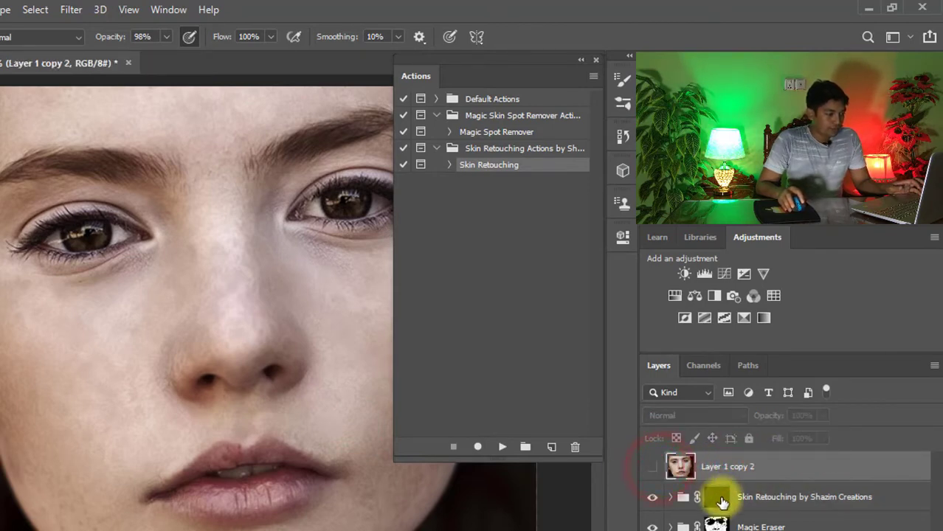
left_click(721, 500)
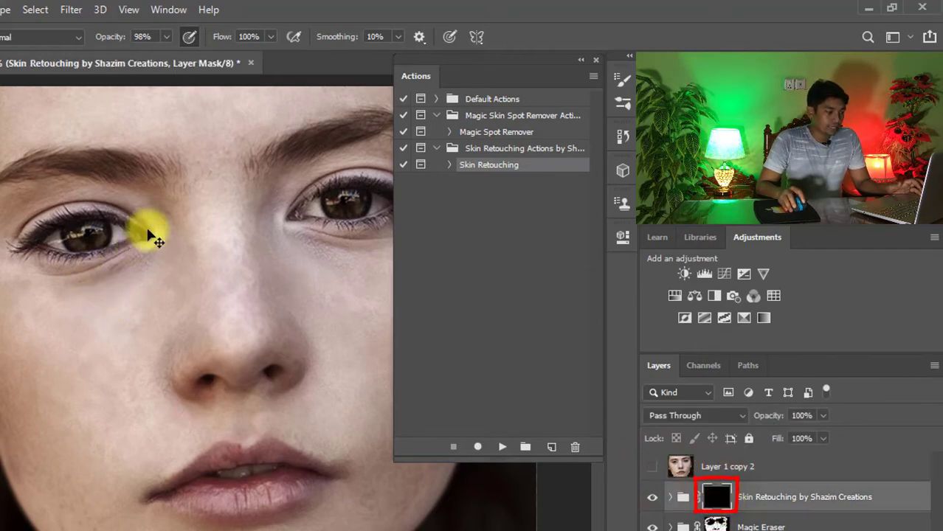
left_click_drag(164, 198, 200, 202)
left_click_drag(222, 156, 231, 332)
left_click_drag(195, 213, 290, 200)
left_click_drag(147, 159, 124, 138)
left_click(126, 138)
left_click(130, 178)
left_click_drag(74, 194, 87, 201)
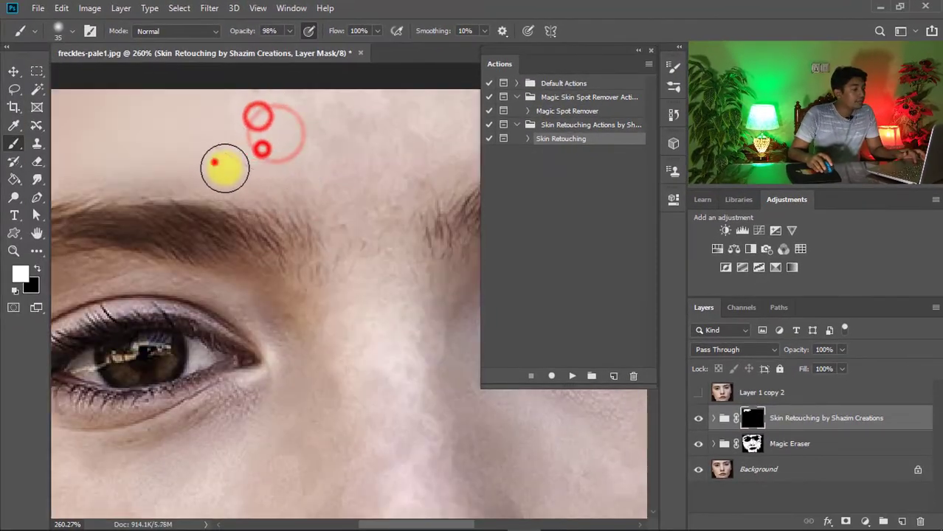
Continue smoothing the forehead on the mask, covering the skin between and above the eyebrows.
left_click(286, 172)
left_click(299, 156)
left_click(309, 177)
left_click(322, 147)
left_click_drag(355, 156, 356, 192)
left_click(366, 173)
mouse_move(347, 223)
left_mouse_down()
mouse_move(343, 236)
mouse_move(296, 186)
mouse_move(292, 103)
mouse_move(210, 99)
left_mouse_up()
left_click(321, 184)
left_click(433, 179)
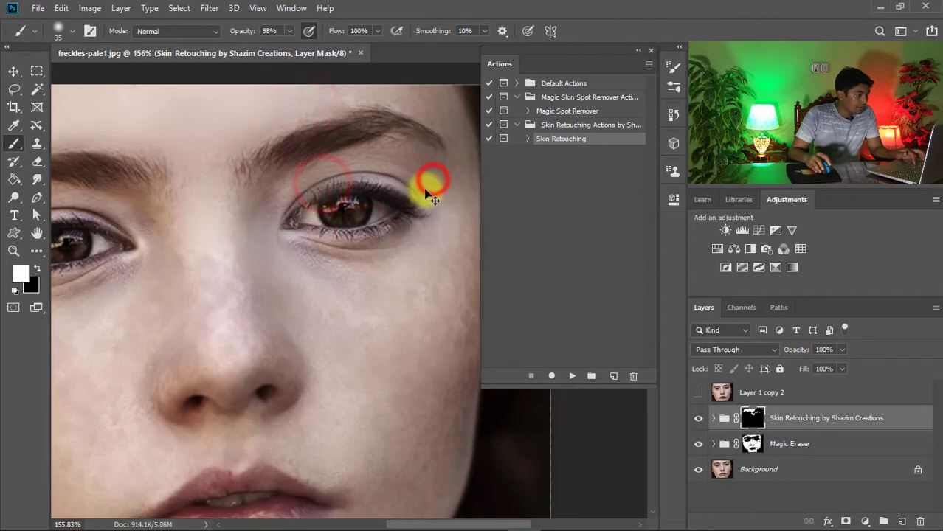
Paint the mask white around the right-hand eye and over the right-hand cheek to smooth the skin.
left_click_drag(425, 191, 340, 180)
left_click_drag(375, 269, 318, 278)
left_click_drag(389, 310, 369, 276)
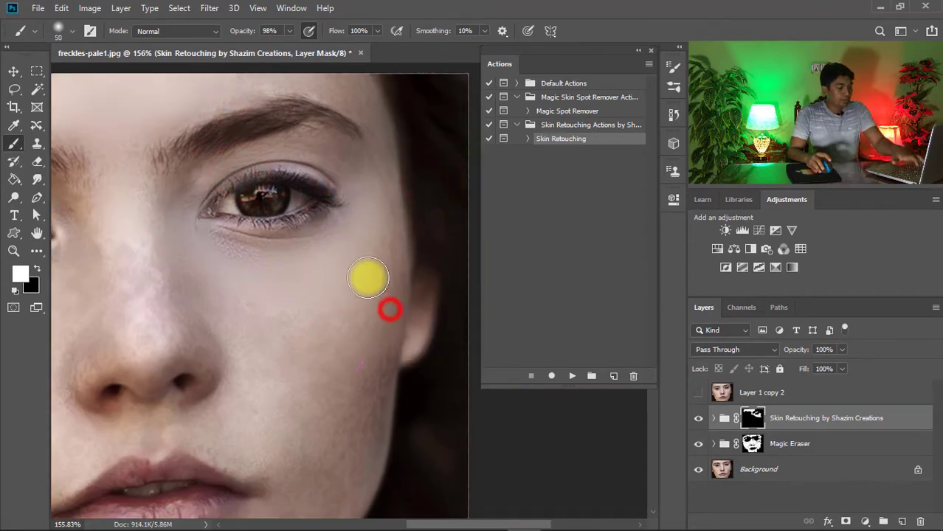
left_click(335, 356)
left_click_drag(308, 362, 368, 306)
left_click_drag(266, 229, 470, 152)
Enlarge the brush and paint the mask white over the remaining cheek areas and the nose.
key("bracketright")
key("bracketright")
key("bracketright")
mouse_move(344, 452)
left_mouse_down()
mouse_move(159, 163)
mouse_move(137, 203)
left_mouse_up()
left_click(194, 276)
mouse_move(229, 244)
left_mouse_down()
mouse_move(225, 307)
mouse_move(176, 420)
left_mouse_up()
mouse_move(403, 353)
left_mouse_down()
mouse_move(347, 373)
mouse_move(308, 273)
left_mouse_up()
left_click_drag(308, 274, 299, 280)
left_click_drag(270, 310, 264, 318)
left_click(216, 341)
left_click(329, 313)
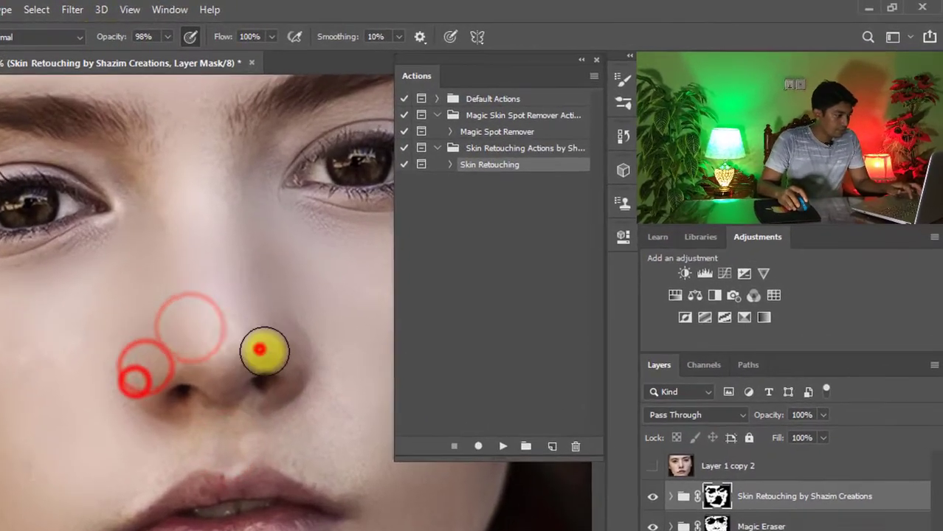
scroll(330, 314, "down", 2)
Lower the brush to 87% opacity and 81% flow, and touch up the remaining unsmoothed skin on the mask.
left_click_drag(201, 33, 185, 33)
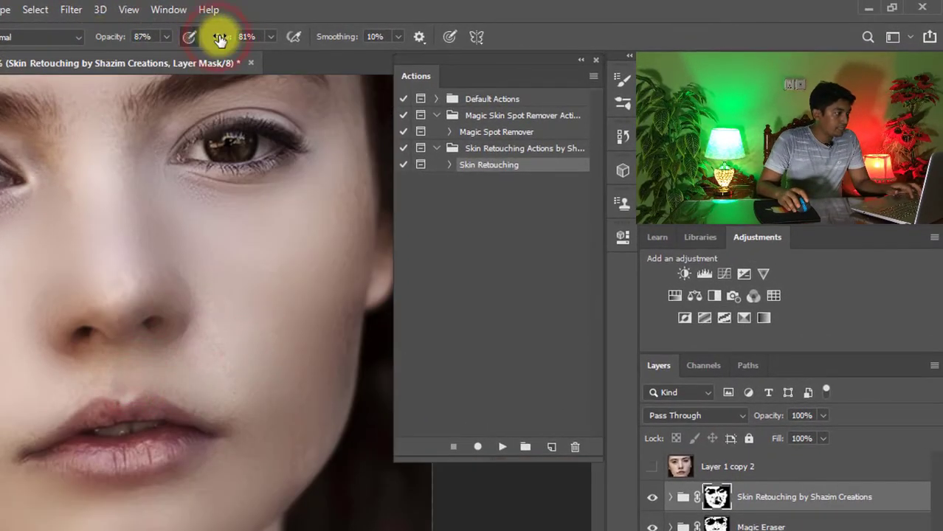
left_click(344, 228)
left_click(343, 215)
mouse_move(269, 331)
left_mouse_down()
mouse_move(330, 333)
mouse_move(321, 327)
left_mouse_up()
left_click(118, 162)
left_click(86, 149)
Fit the portrait in view and reduce the Skin Retouching group's opacity to 88%.
key("ctrl+0")
mouse_move(776, 416)
left_mouse_down()
mouse_move(755, 413)
mouse_move(773, 417)
left_mouse_up()
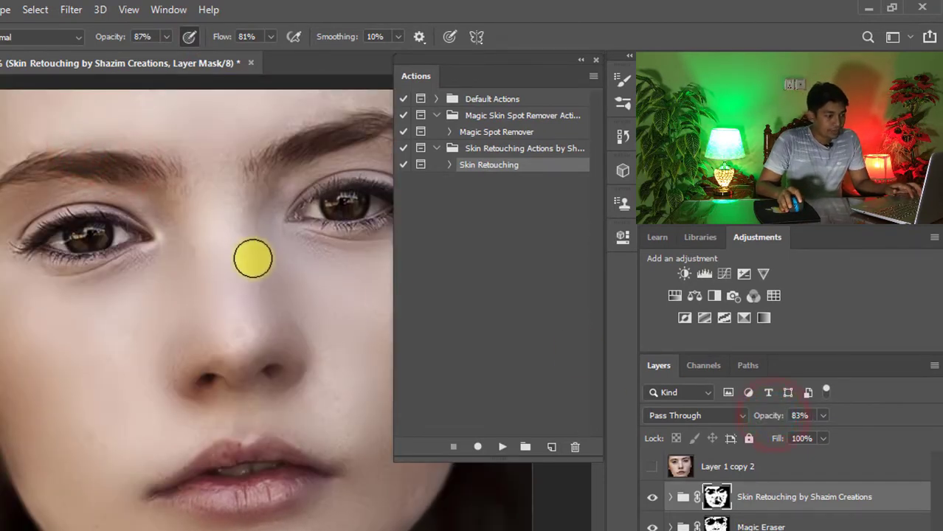
left_click(252, 233)
left_click(716, 497)
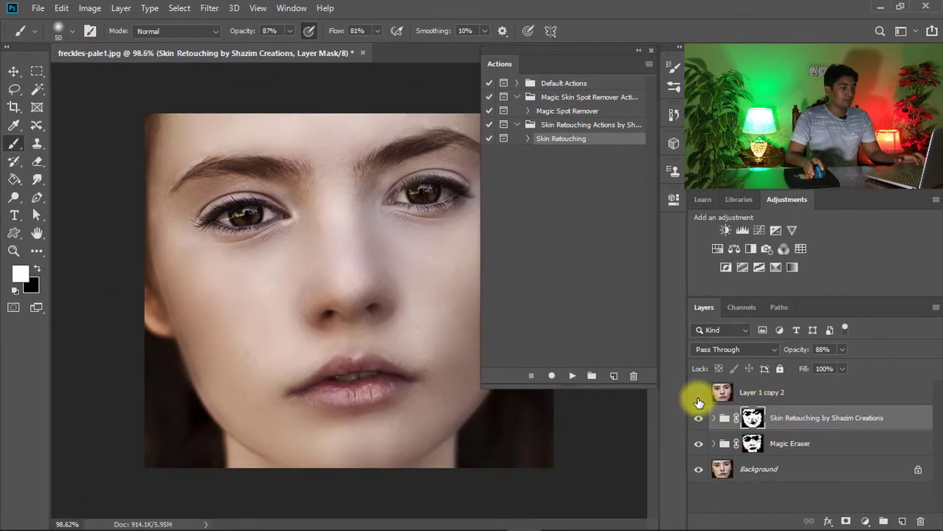
Compare the portrait before and after by toggling the visibility of the Skin Retouching and Magic Eraser groups.
left_click(698, 420)
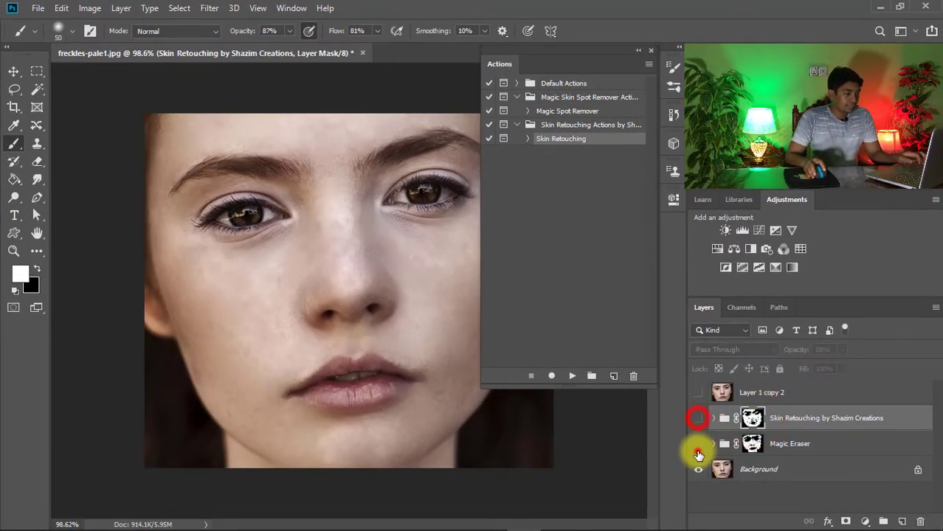
left_click(698, 446)
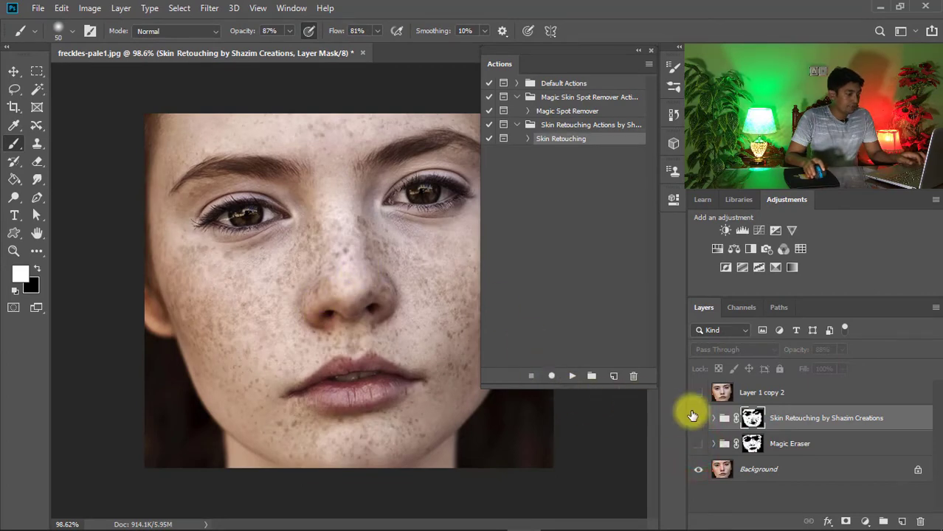
left_click(699, 445)
left_click(695, 420)
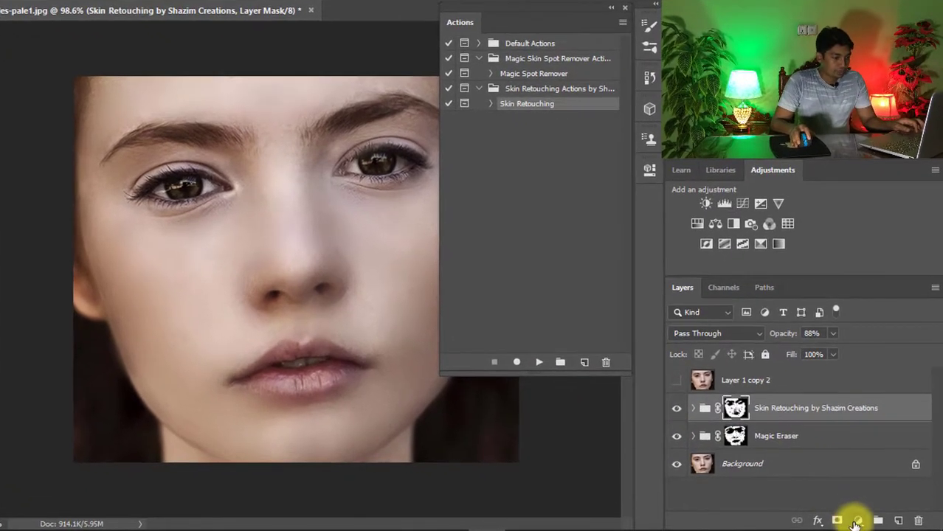
Add a Color Balance adjustment layer with midtones at Cyan-Red +12, Magenta-Green +2 and Yellow-Blue +9.
left_click(865, 521)
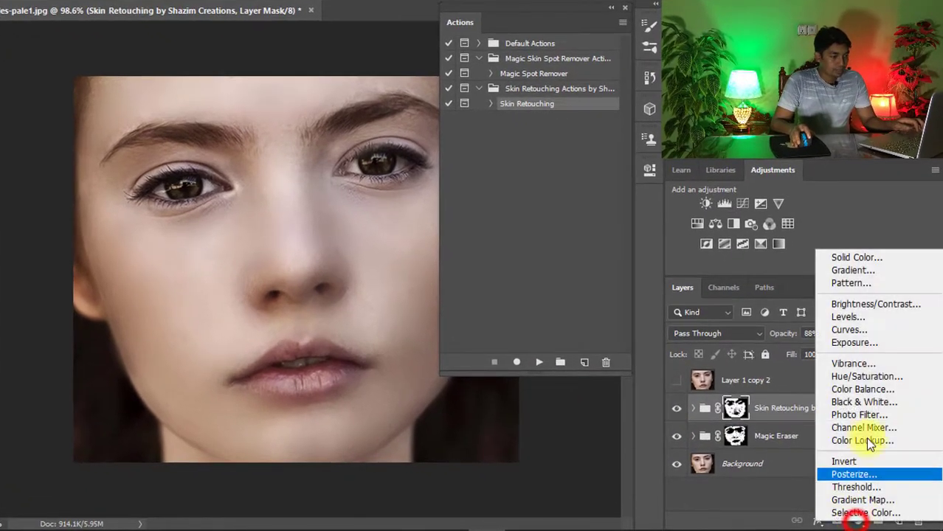
left_click(861, 388)
left_click_drag(499, 246, 506, 246)
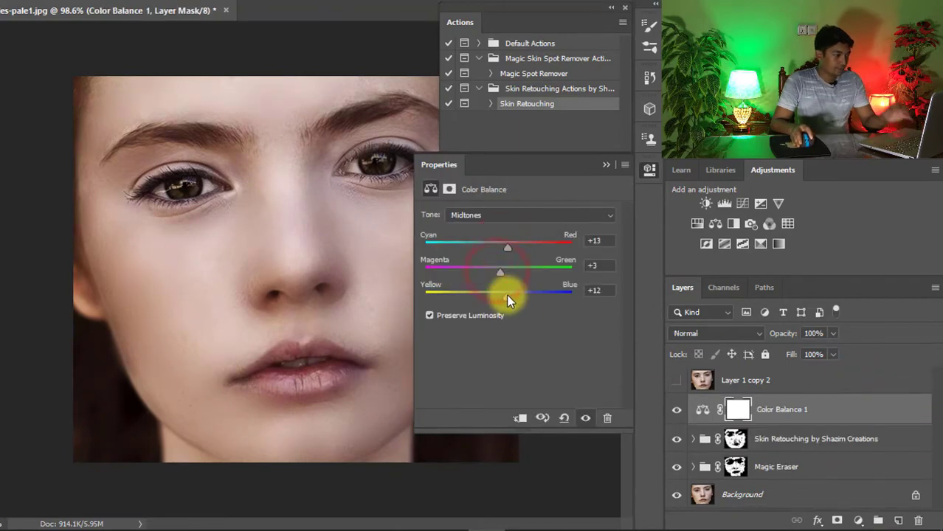
left_click_drag(507, 293, 504, 294)
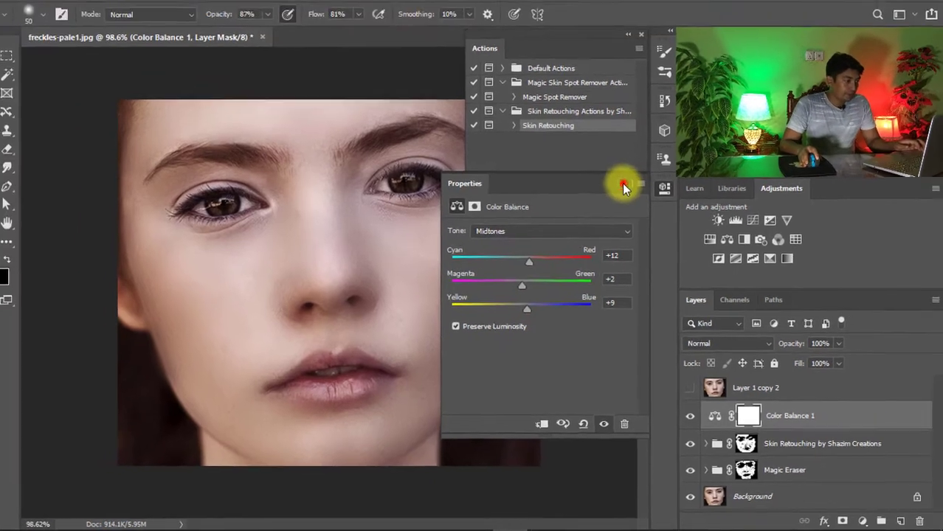
left_click(605, 165)
Open the second portrait, frostblommor_3_by_kechake_stock_d7fj2xy, from the Magic Skin Spot Remover folder.
key("ctrl+minus")
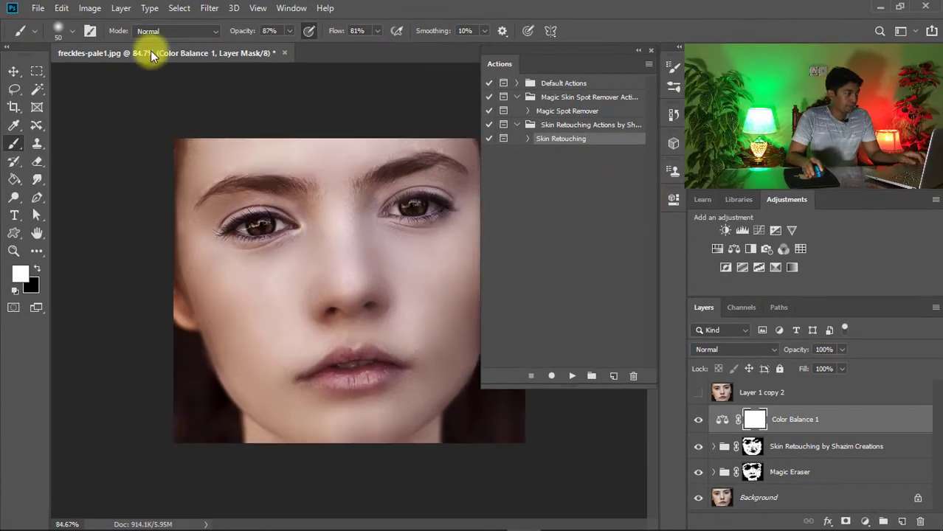
left_click(35, 9)
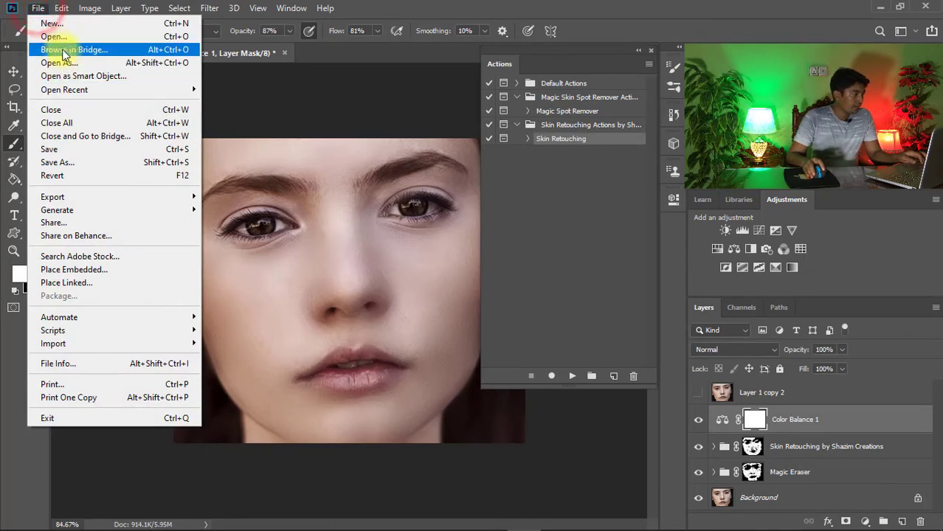
left_click(61, 41)
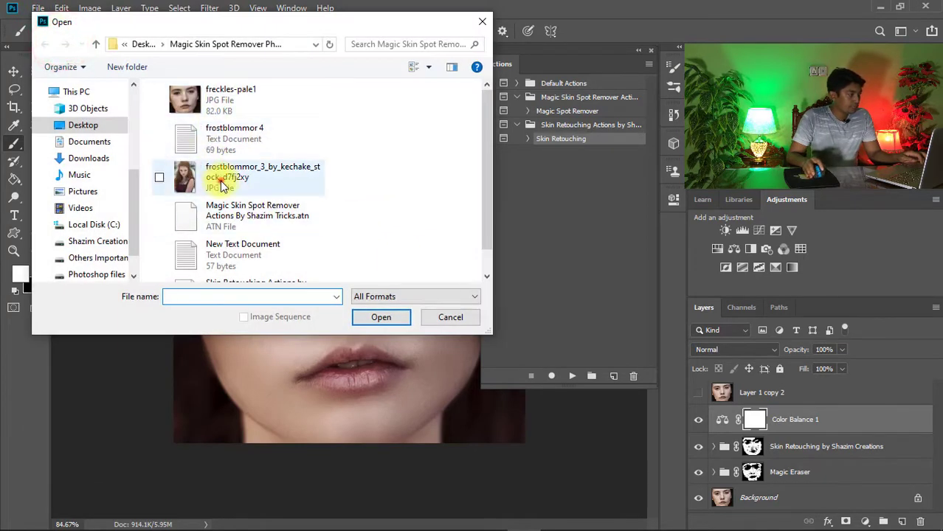
left_click(221, 179)
left_click(380, 323)
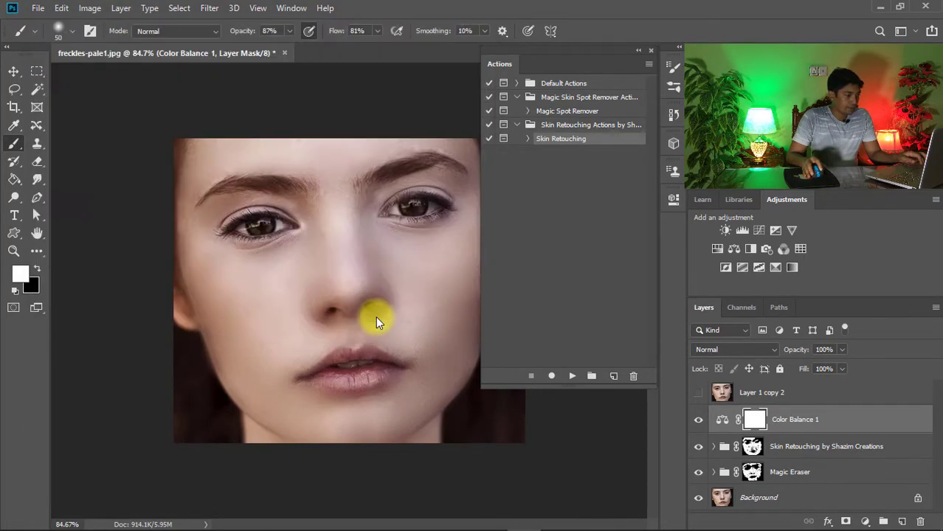
left_click(374, 56)
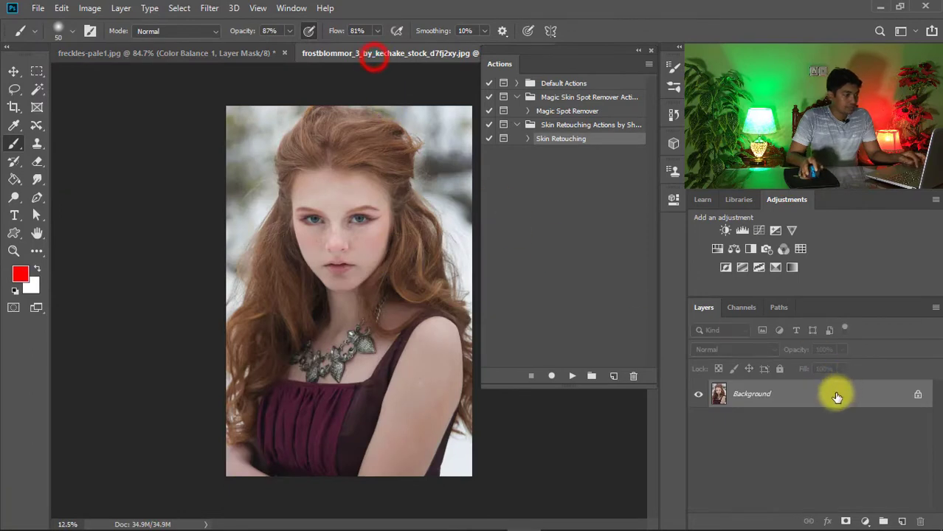
Run the Magic Spot Remover action on the second portrait through to its closing message.
left_click(567, 111)
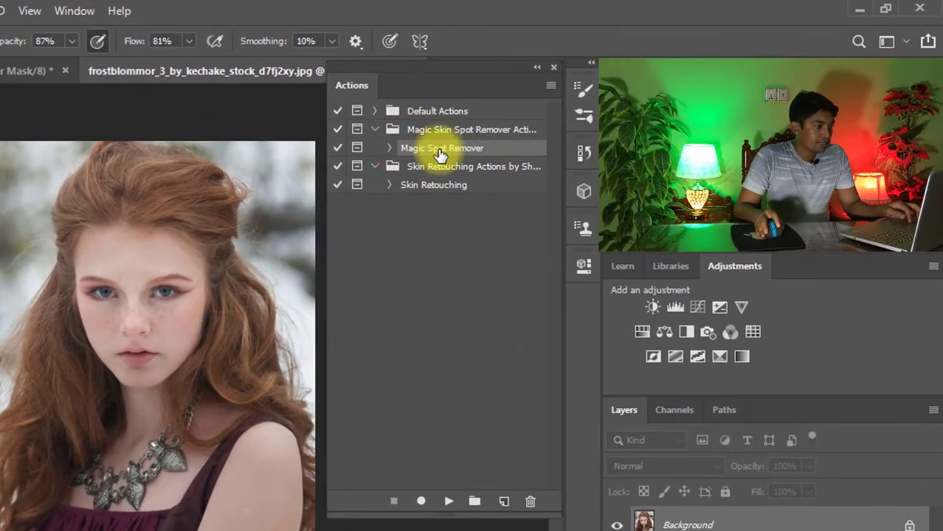
left_click(141, 311)
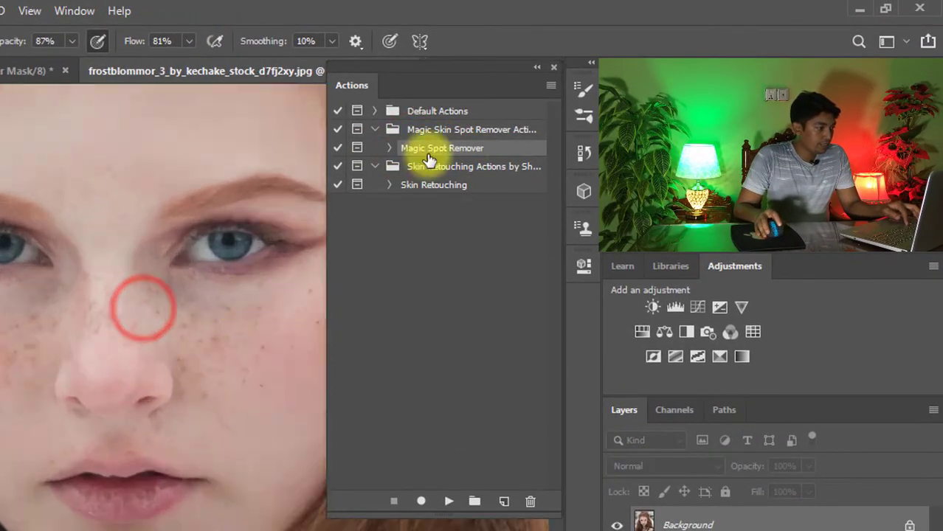
left_click(448, 503)
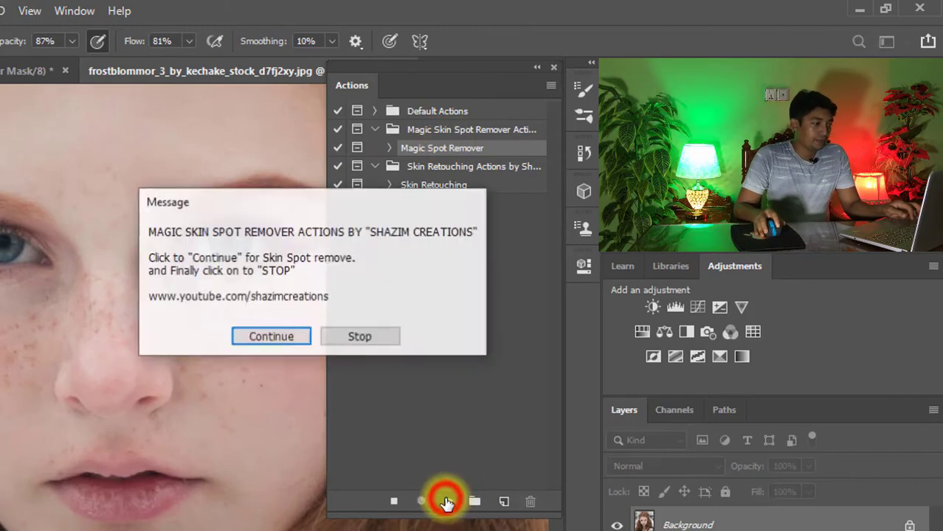
left_click(247, 332)
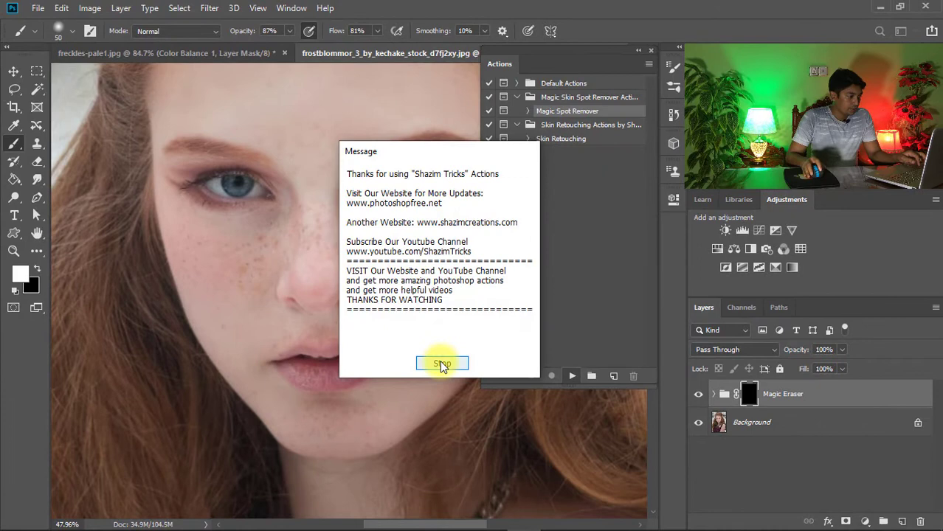
left_click(440, 363)
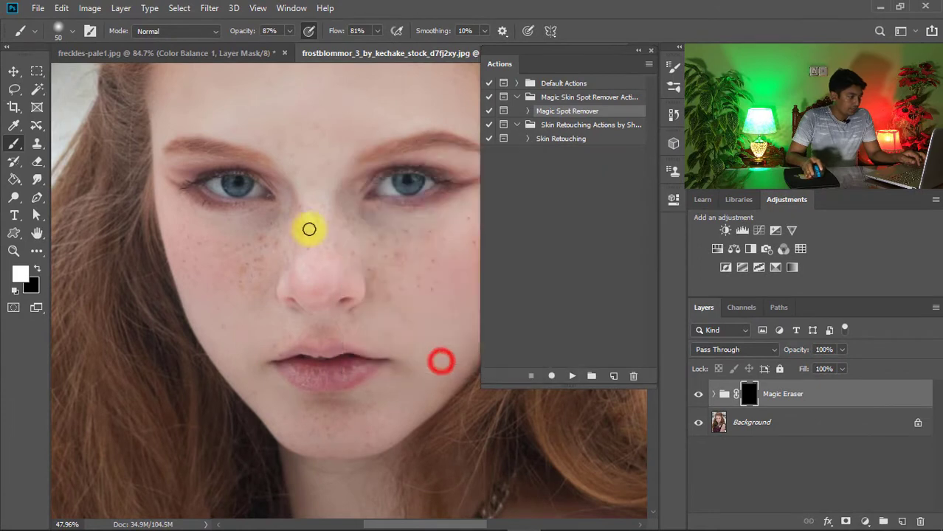
Paint white on the Magic Eraser mask over the freckles on the cheek at the image's left, from under the eye to the jaw.
scroll(258, 238, "up", 4)
left_click(270, 250)
left_click(268, 255)
left_click(265, 259)
left_click(237, 305)
left_click(248, 296)
left_click(198, 227)
left_click(128, 227)
left_click(163, 276)
left_click(156, 266)
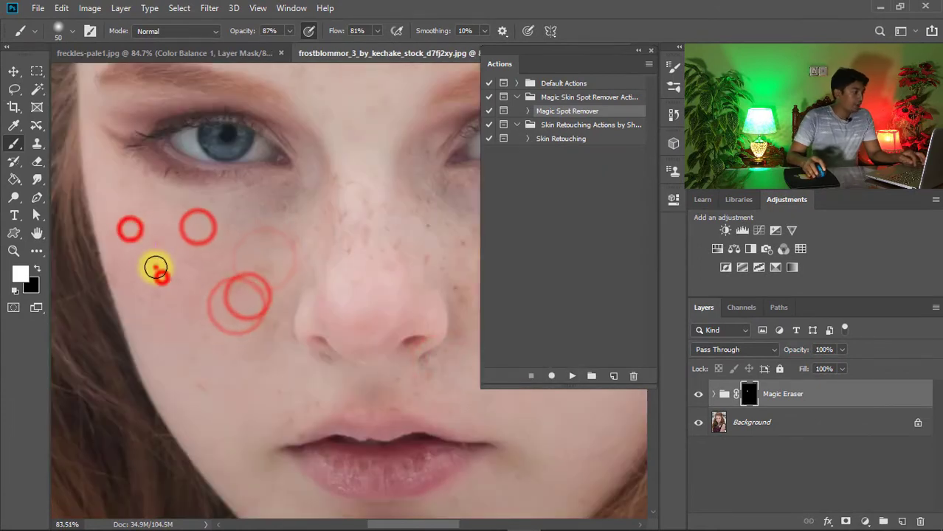
left_click(146, 299)
left_click(138, 227)
left_click(146, 312)
left_click(151, 349)
left_click(190, 377)
left_click(206, 393)
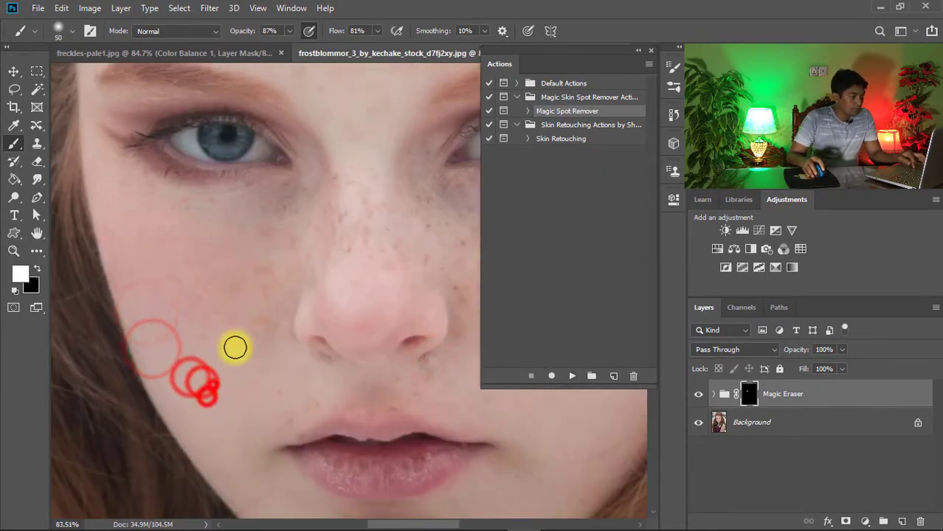
Reveal the Magic Eraser effect over the freckles on and beside the nose by painting its mask white.
left_click(211, 200)
left_click(221, 234)
left_click(213, 225)
left_click(201, 244)
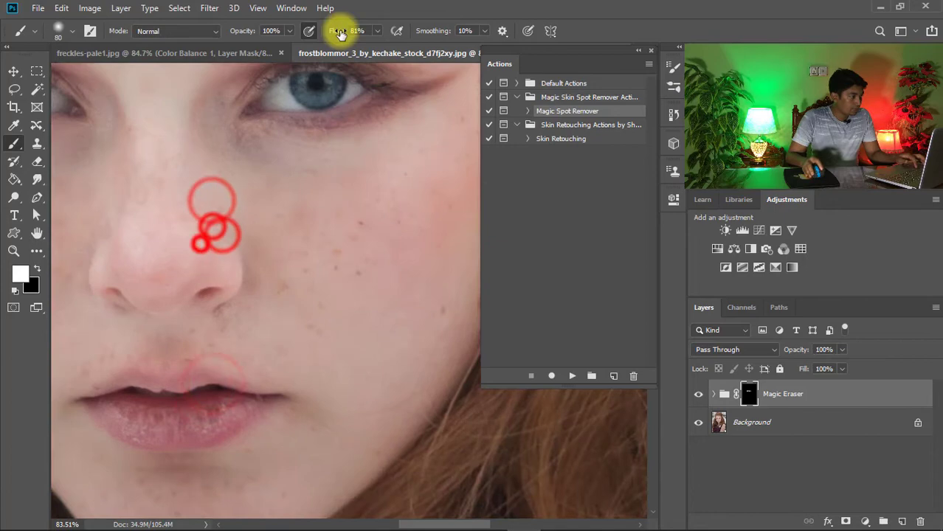
Set the brush opacity and flow to 100% and paint the Magic Eraser mask over the freckles on the other cheek.
left_click_drag(332, 31, 403, 31)
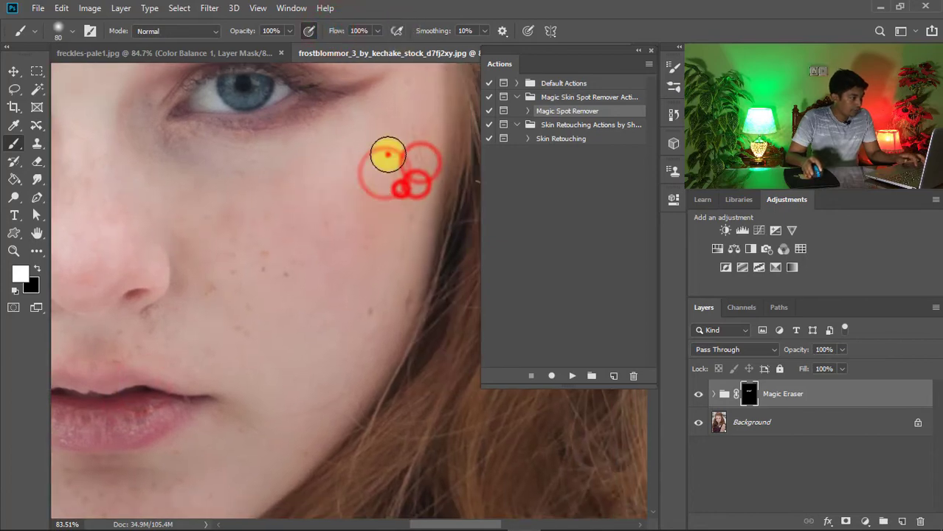
left_click(322, 231)
left_click(325, 209)
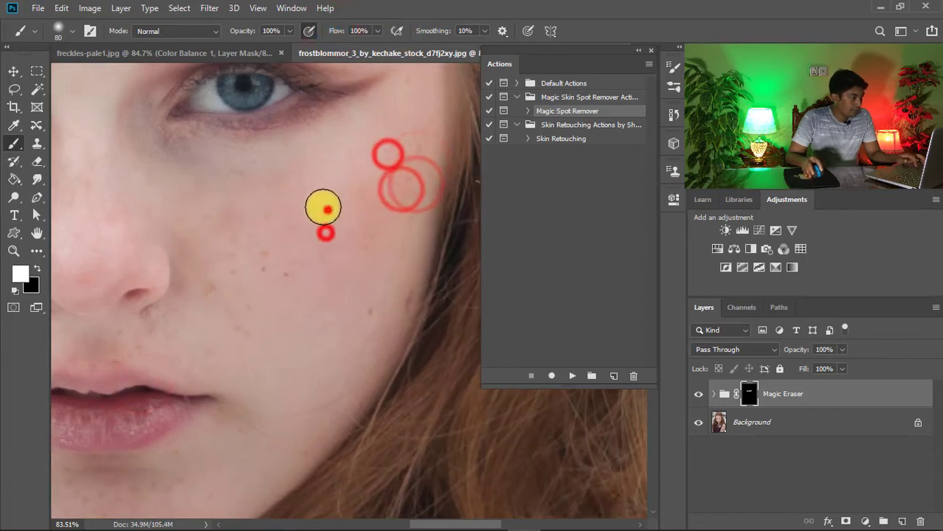
left_click(378, 316)
left_click(399, 293)
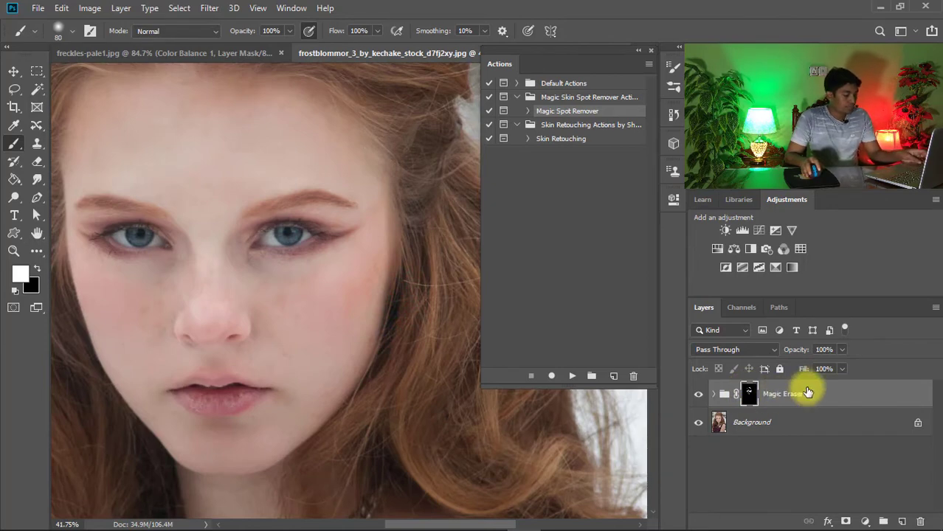
Stamp all visible layers into a new top layer and start the Skin Retouching action on it.
key("ctrl+alt+shift+e")
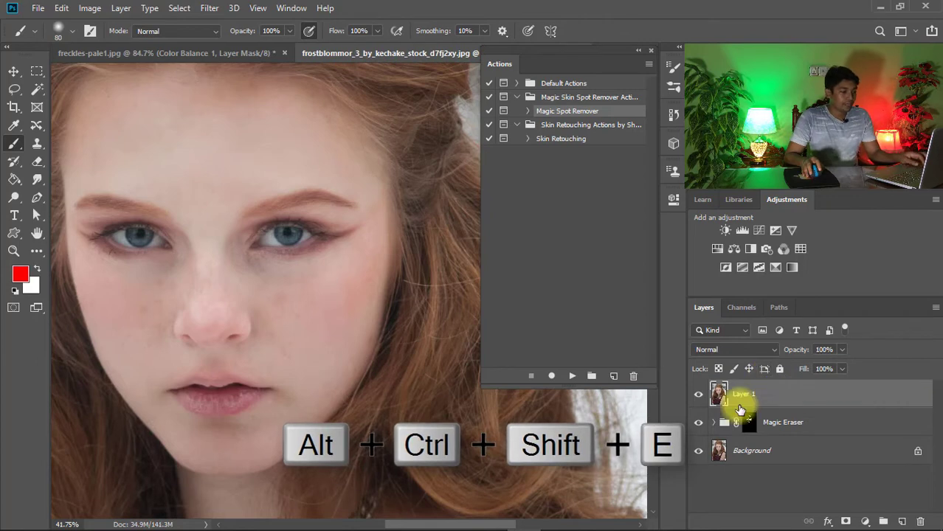
left_click(753, 394)
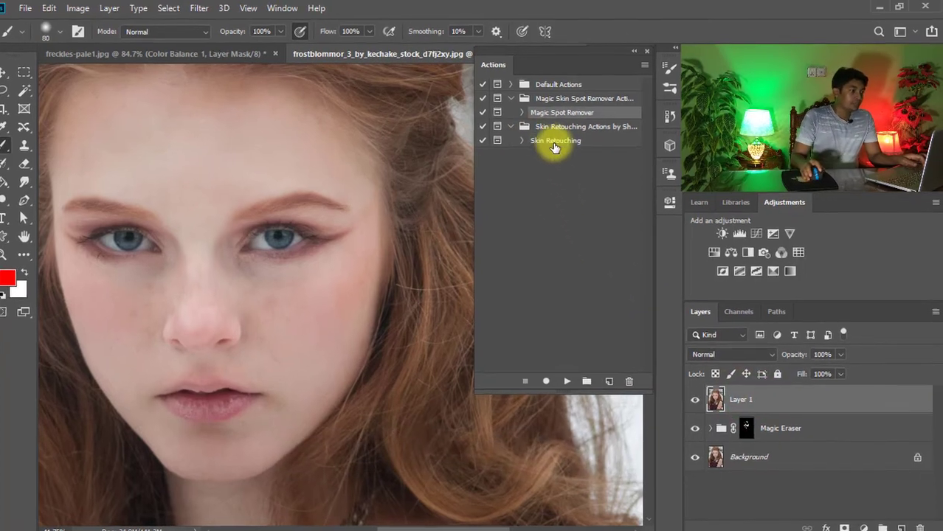
left_click(556, 141)
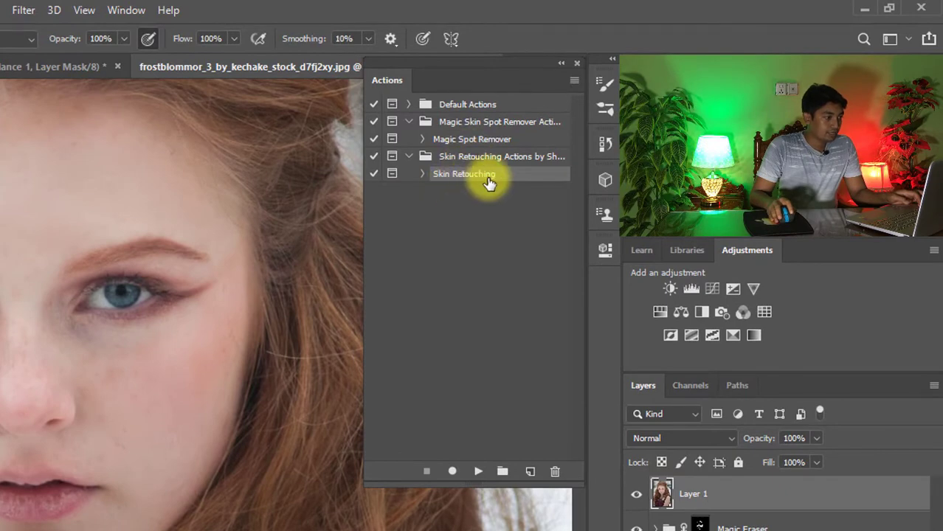
left_click(476, 473)
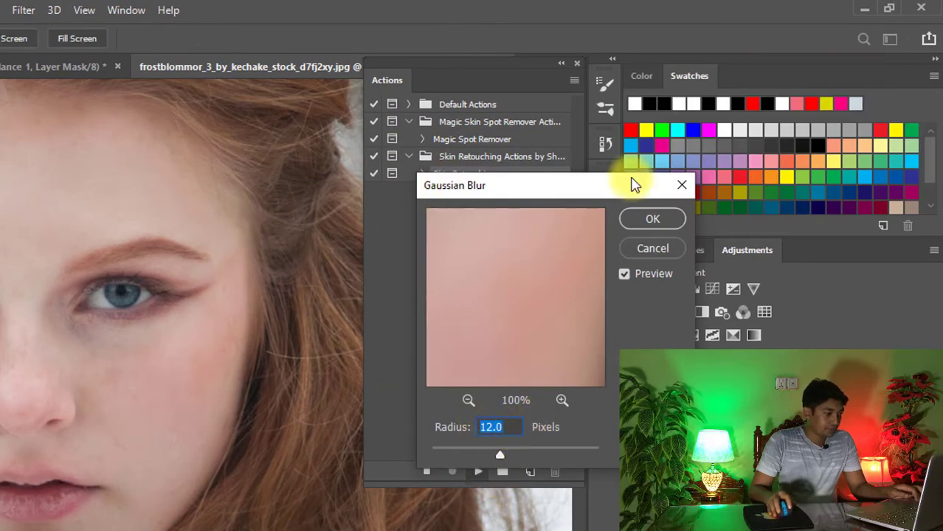
Accept the Gaussian Blur radius of 12 pixels, set the High Pass radius to 3.1 pixels, and finish the Skin Retouching action.
left_click(645, 219)
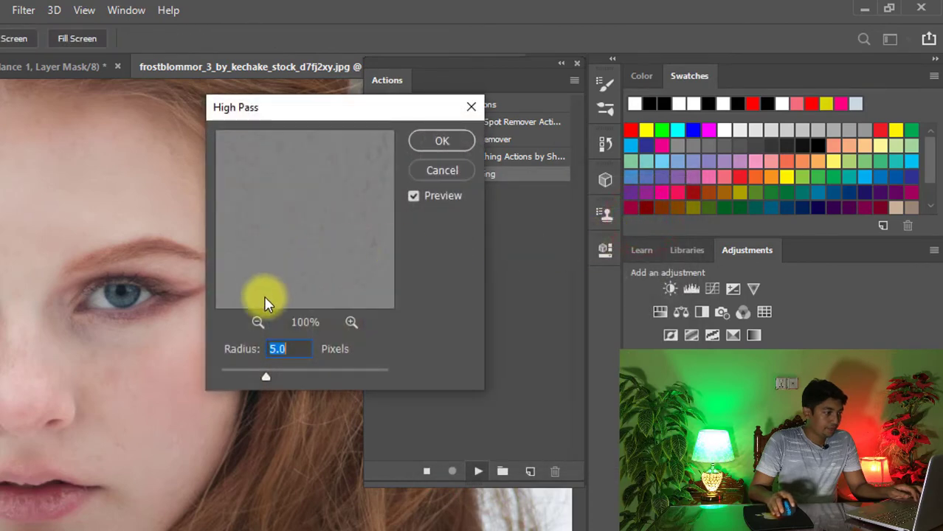
left_click_drag(252, 376, 248, 376)
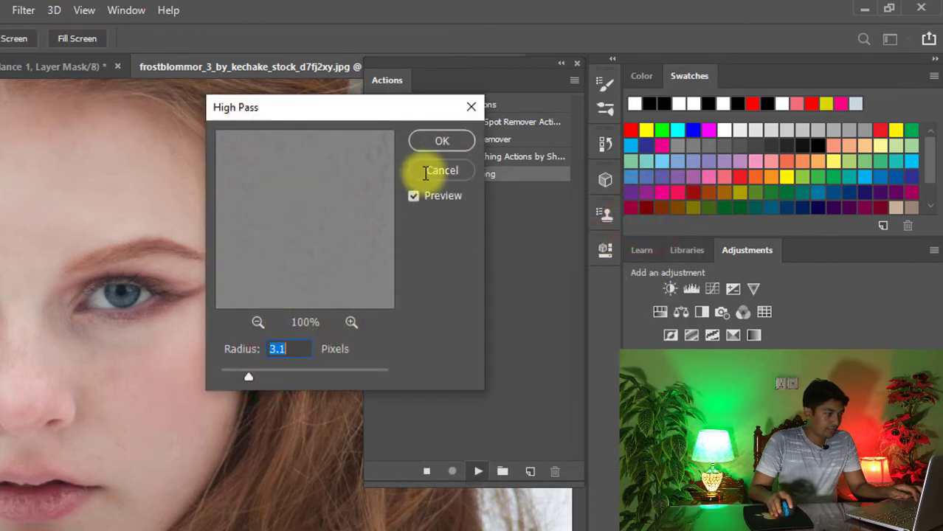
left_click(441, 141)
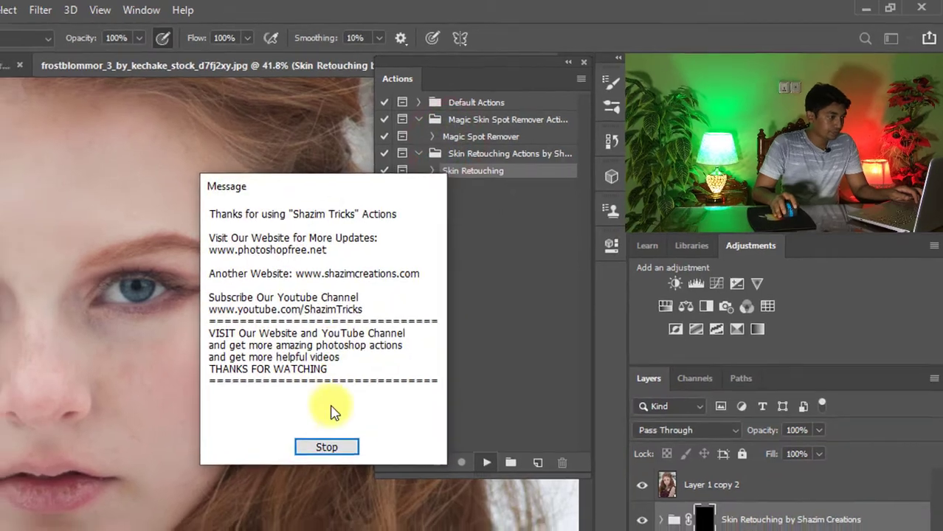
left_click(311, 451)
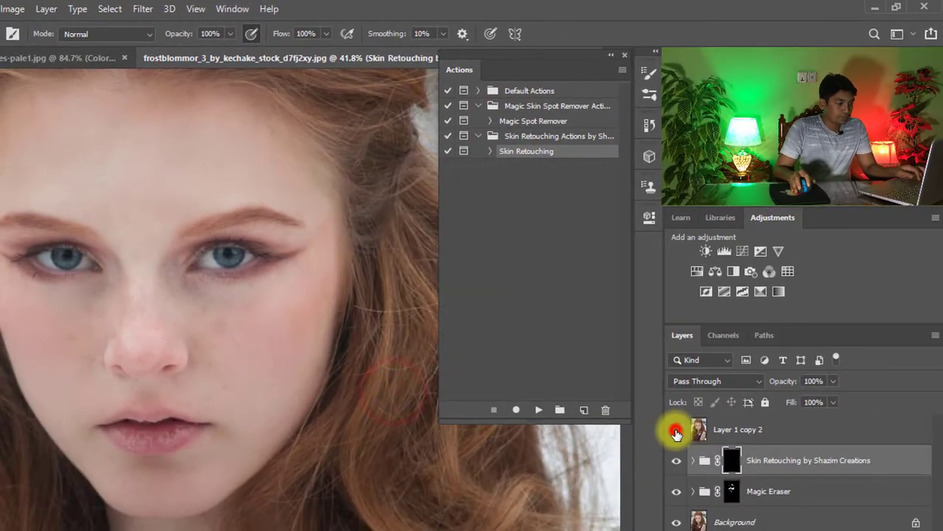
Hide Layer 1 copy 2 and paint white on the Skin Retouching group's mask to smooth the forehead.
left_click(676, 434)
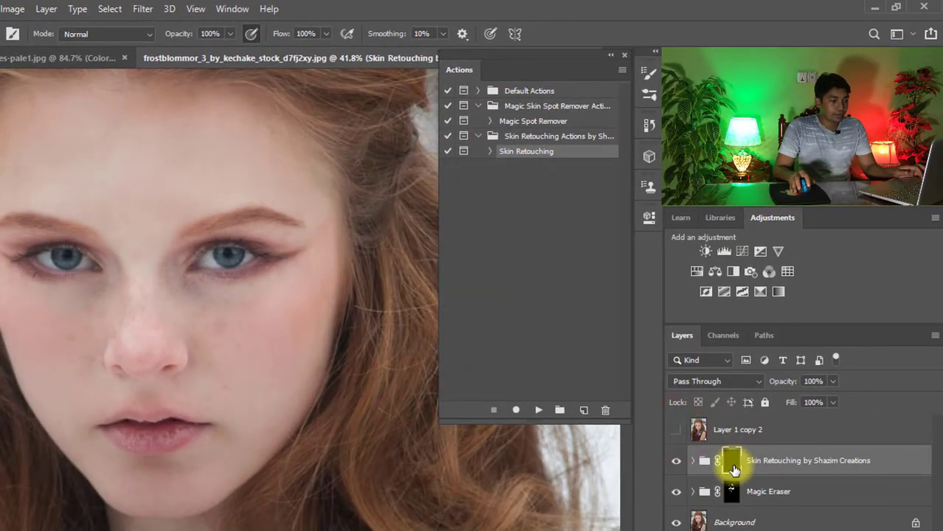
left_click_drag(151, 162, 347, 220)
left_click_drag(347, 220, 276, 206)
mouse_move(360, 197)
left_mouse_down()
mouse_move(210, 198)
mouse_move(286, 160)
left_mouse_up()
left_click(237, 171)
mouse_move(215, 164)
left_mouse_down()
mouse_move(106, 180)
mouse_move(321, 253)
left_mouse_up()
mouse_move(292, 270)
left_mouse_down()
mouse_move(118, 197)
mouse_move(208, 197)
left_mouse_up()
left_click_drag(184, 236, 131, 180)
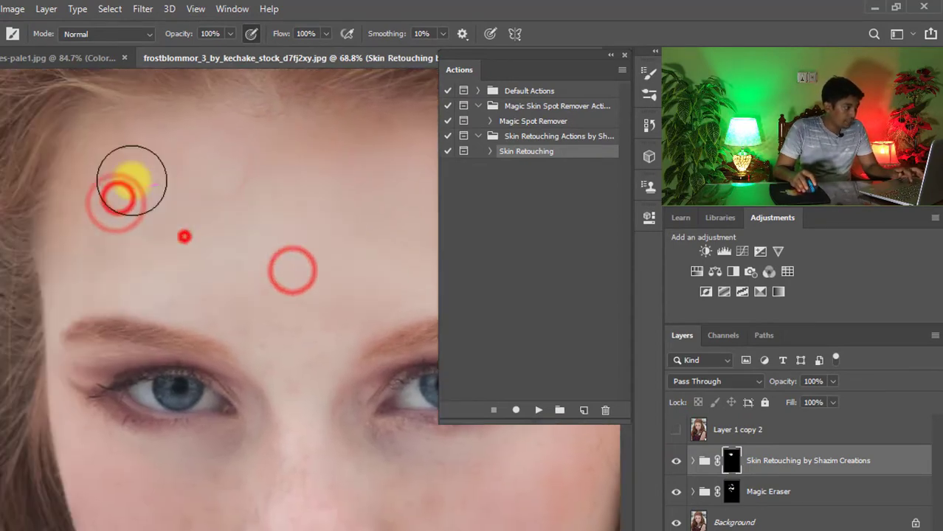
Continue painting the Skin Retouching mask over the forehead's edge, above the brows and the skin below the eye.
left_click(126, 177)
left_click(109, 181)
left_click(133, 266)
left_click(222, 281)
mouse_move(289, 314)
left_mouse_down()
mouse_move(296, 351)
mouse_move(198, 246)
mouse_move(195, 194)
left_mouse_up()
left_click_drag(250, 172, 232, 210)
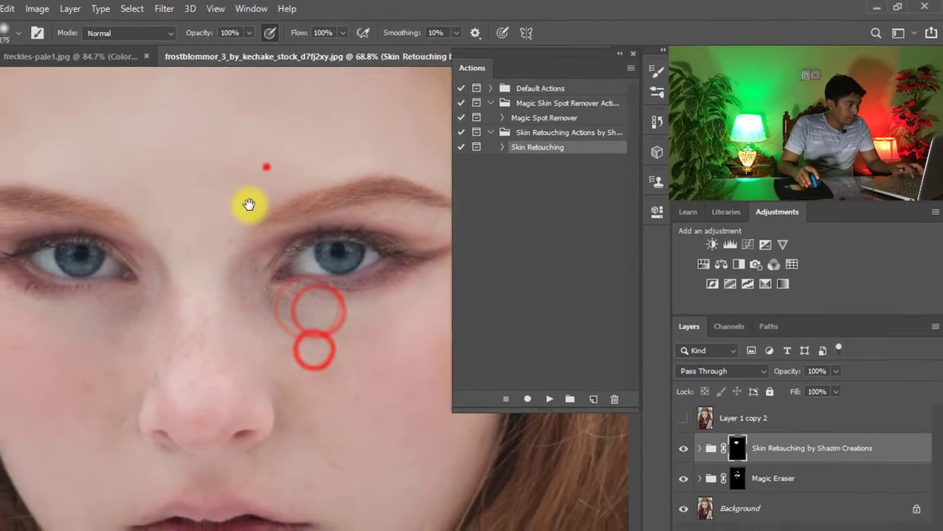